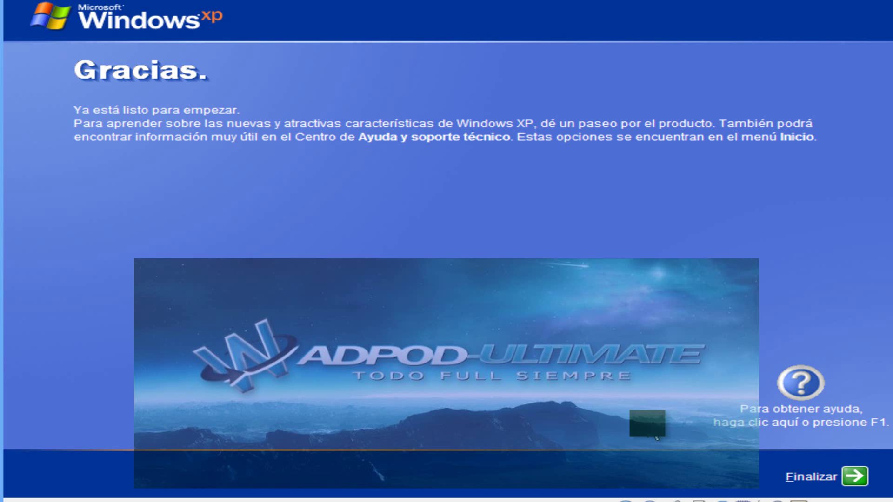
# Step: Finish the Windows XP setup wizard and open the system properties of Mi PC
pyautogui.click(858, 482)
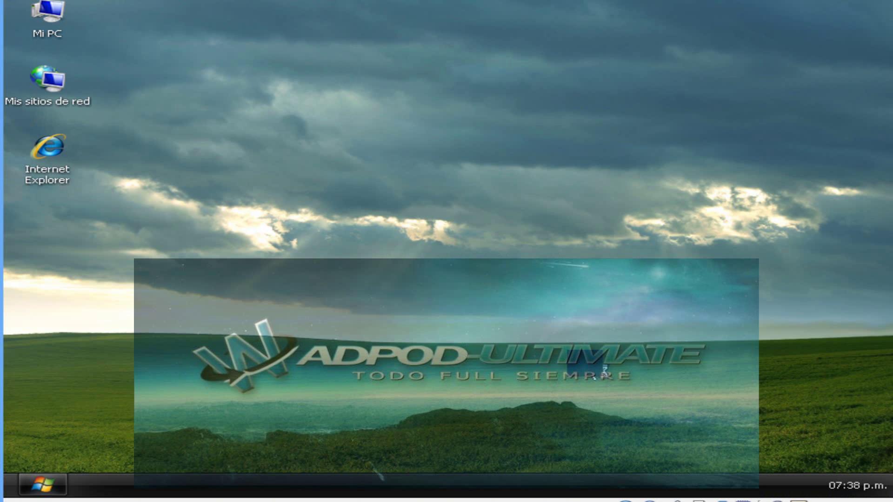
pyautogui.press('super')
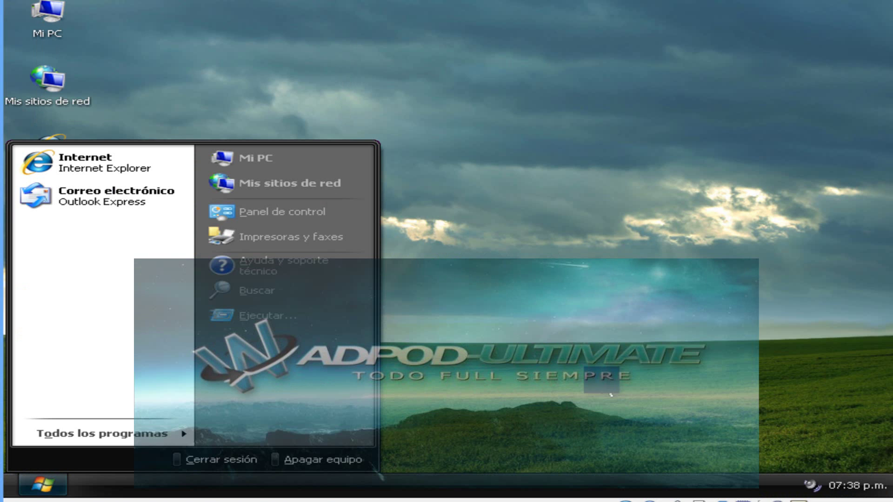
pyautogui.rightClick(286, 162)
pyautogui.click(414, 308)
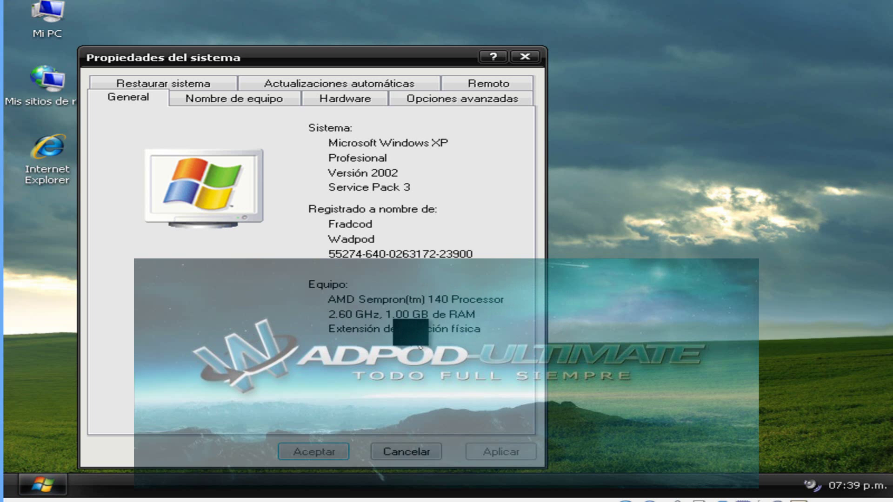
# Step: Check the virtual memory paging file settings for drive C: in the advanced performance options and close them without changes
pyautogui.click(350, 103)
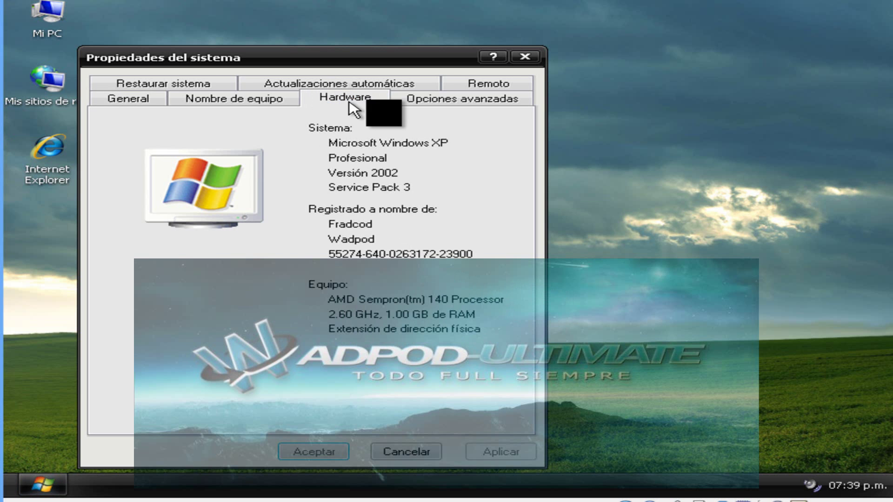
pyautogui.click(456, 99)
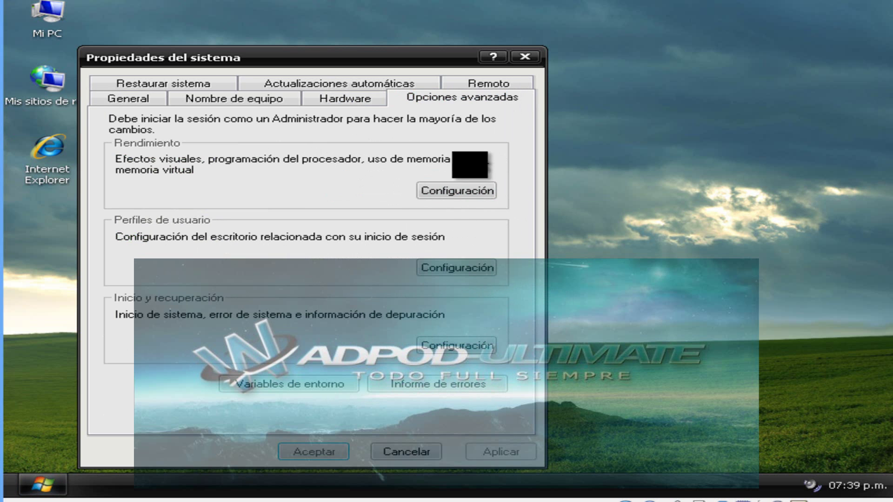
pyautogui.click(467, 190)
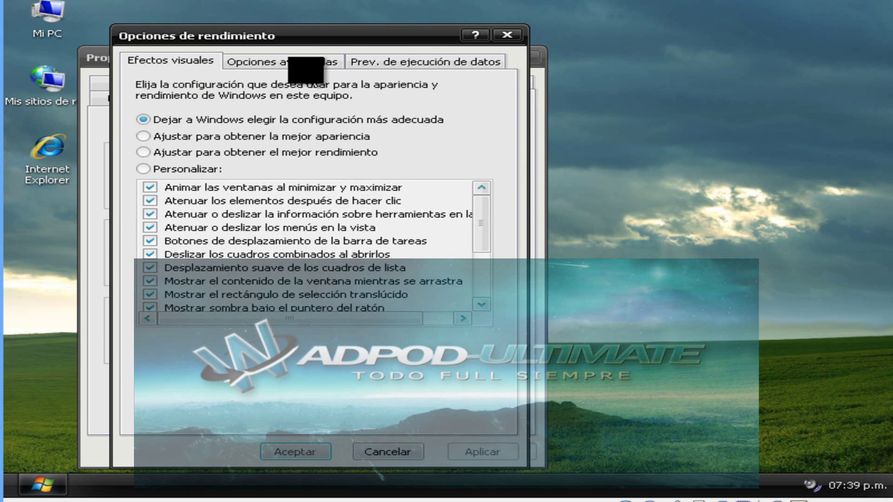
pyautogui.click(306, 70)
pyautogui.click(460, 365)
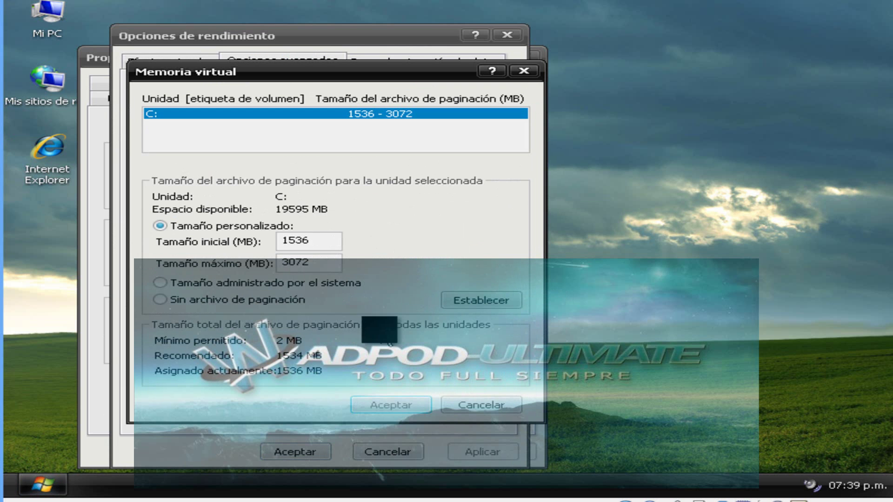
pyautogui.moveTo(310, 240); pyautogui.dragTo(274, 242)
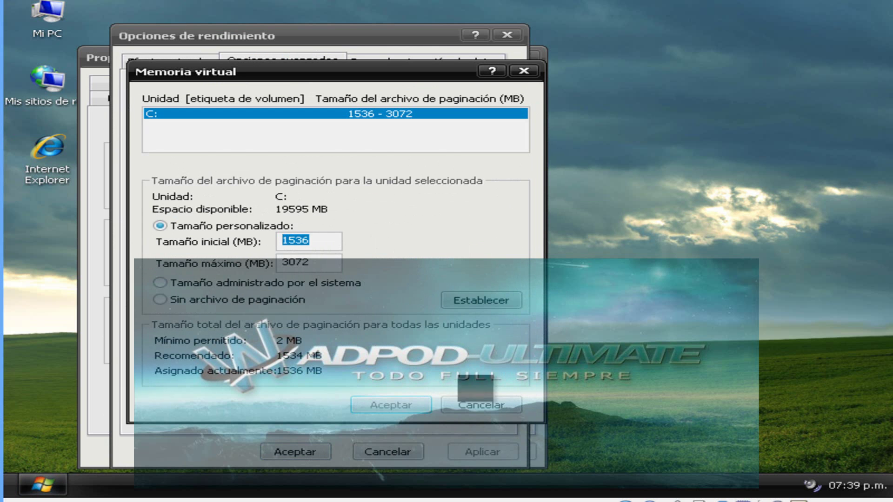
pyautogui.click(486, 406)
pyautogui.click(393, 452)
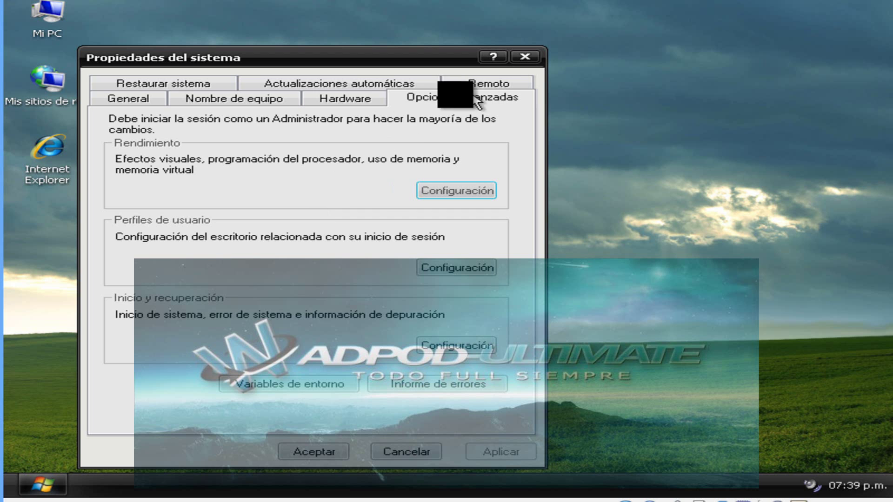
# Step: Open the Device Manager from the system's hardware properties and inspect the network adapters and batteries categories
pyautogui.click(374, 98)
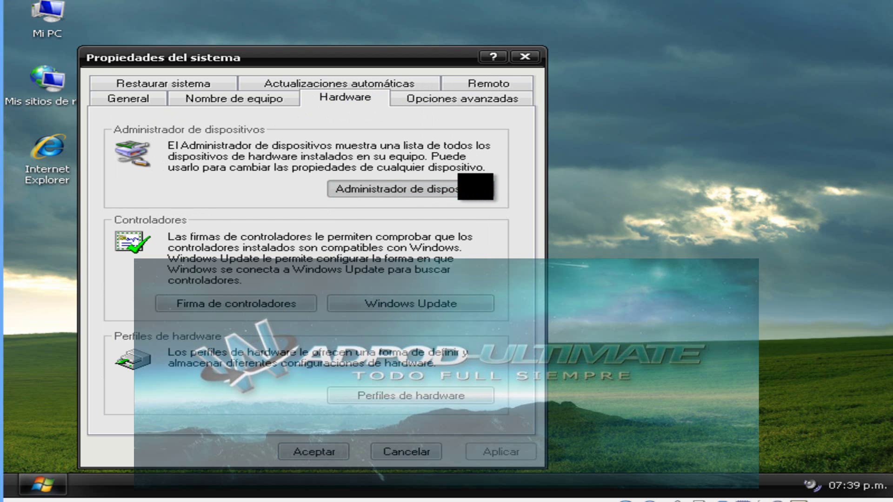
pyautogui.click(474, 190)
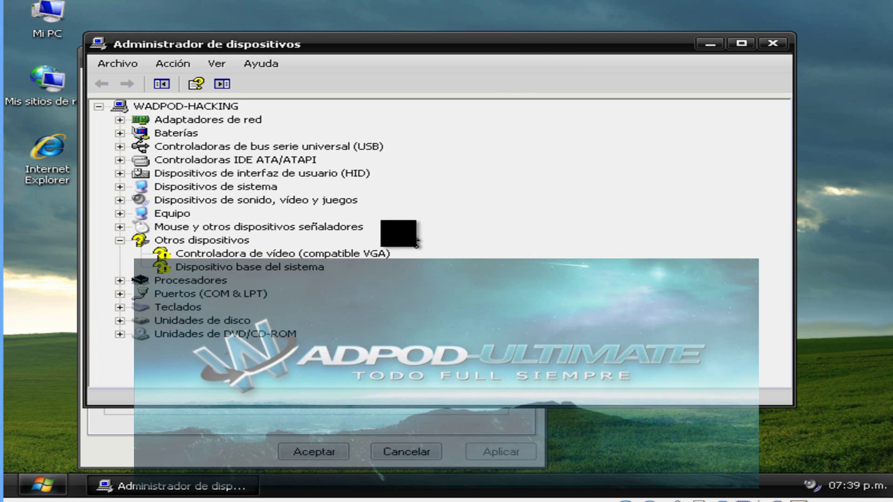
pyautogui.doubleClick(207, 120)
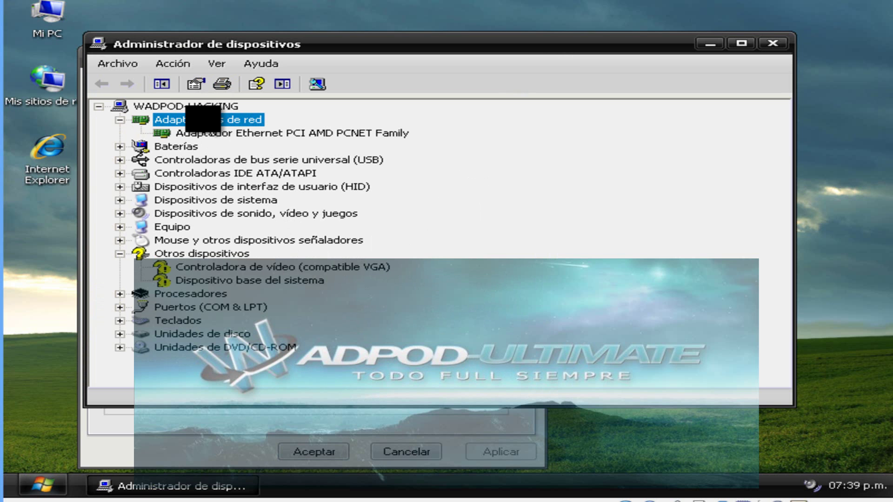
pyautogui.doubleClick(203, 119)
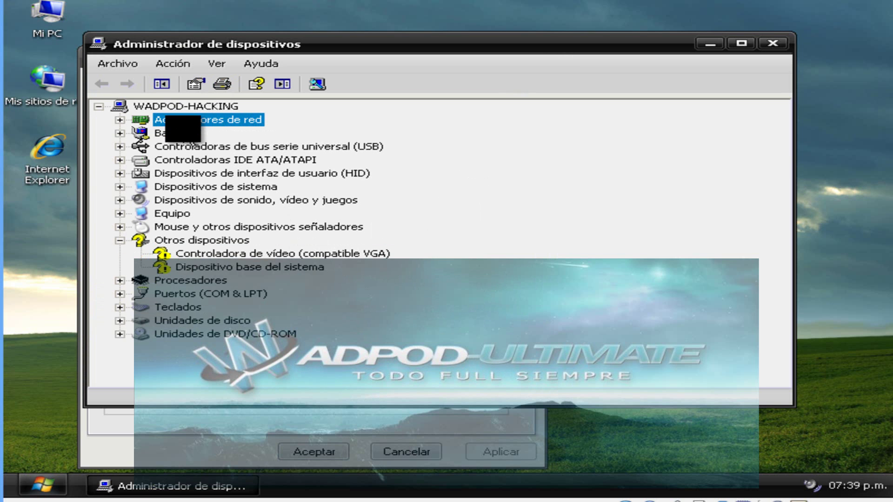
pyautogui.doubleClick(183, 132)
pyautogui.doubleClick(182, 132)
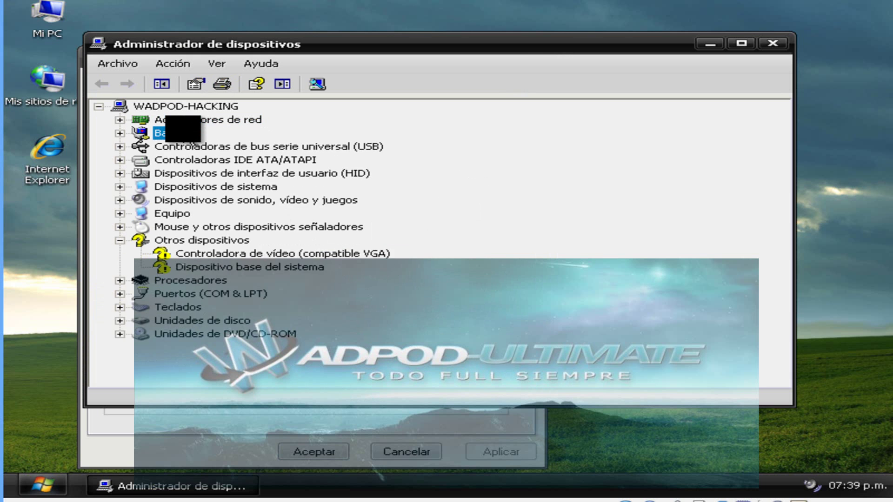
pyautogui.doubleClick(183, 132)
pyautogui.doubleClick(183, 132)
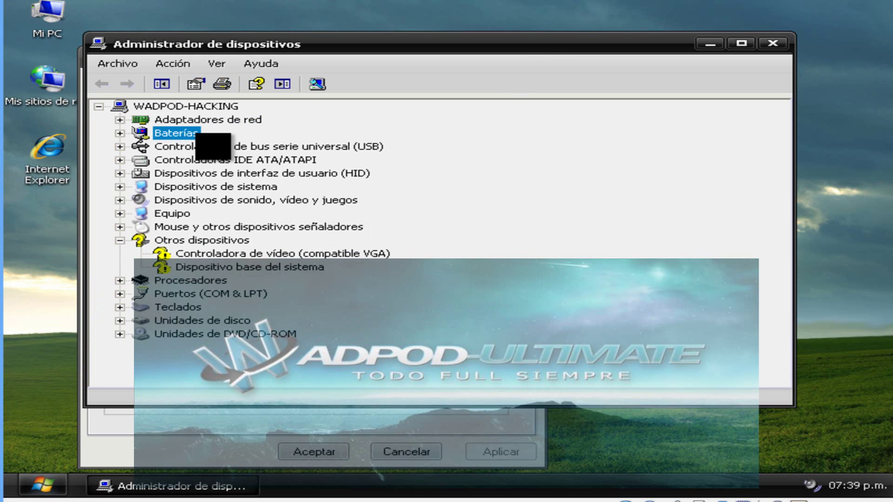
# Step: Inspect the devices under the USB controllers and IDE ATA/ATAPI controllers categories, collapsing each one again
pyautogui.doubleClick(213, 146)
pyautogui.doubleClick(213, 146)
pyautogui.doubleClick(236, 160)
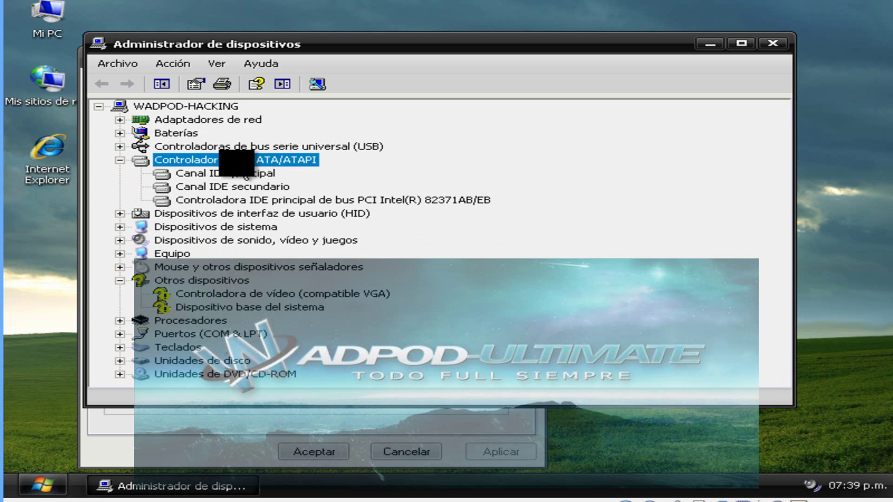
pyautogui.doubleClick(228, 160)
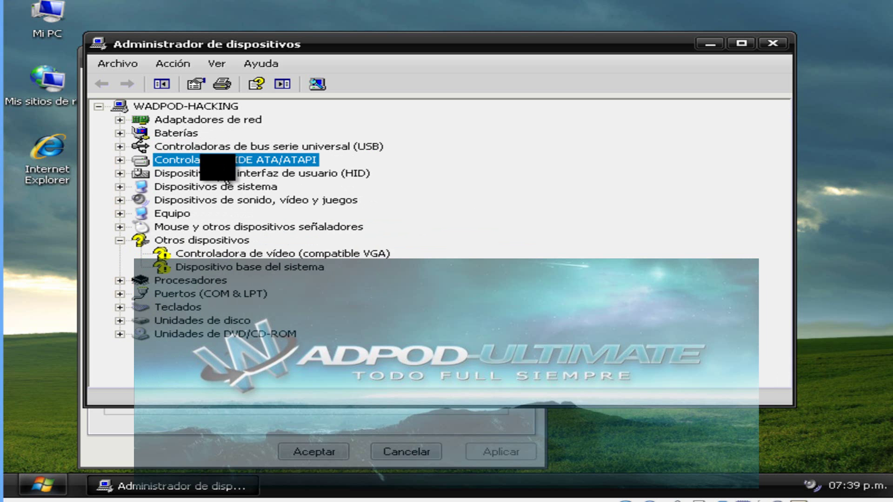
# Step: Inspect the devices under the human interface (HID) and system devices categories, collapsing each one again
pyautogui.click(230, 173)
pyautogui.doubleClick(260, 173)
pyautogui.doubleClick(261, 173)
pyautogui.press('Right')
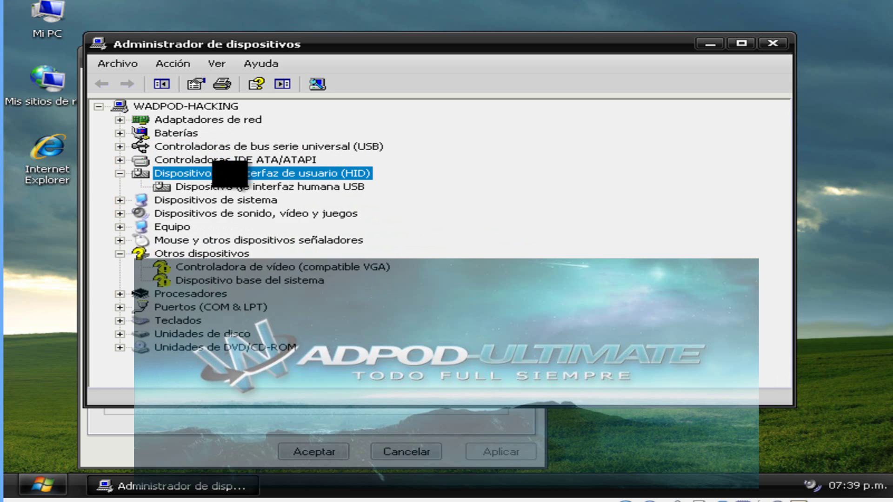
pyautogui.press('Left')
pyautogui.click(228, 186)
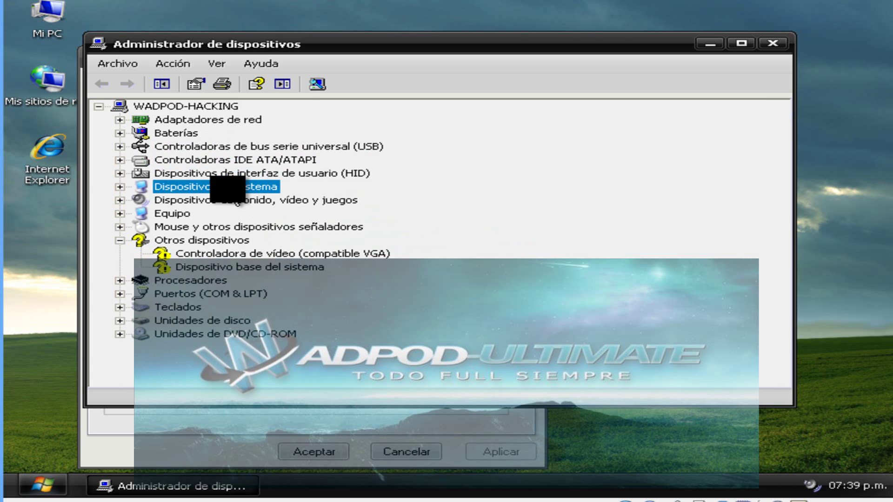
pyautogui.press('Right')
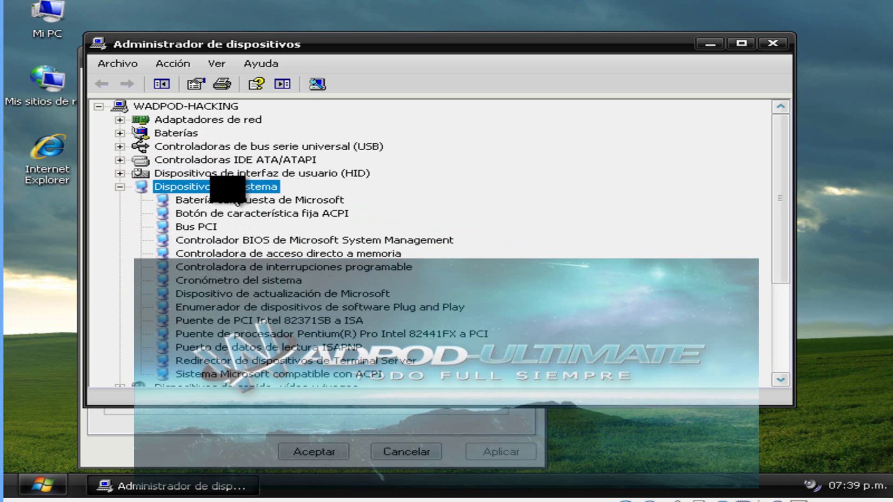
pyautogui.press('Left')
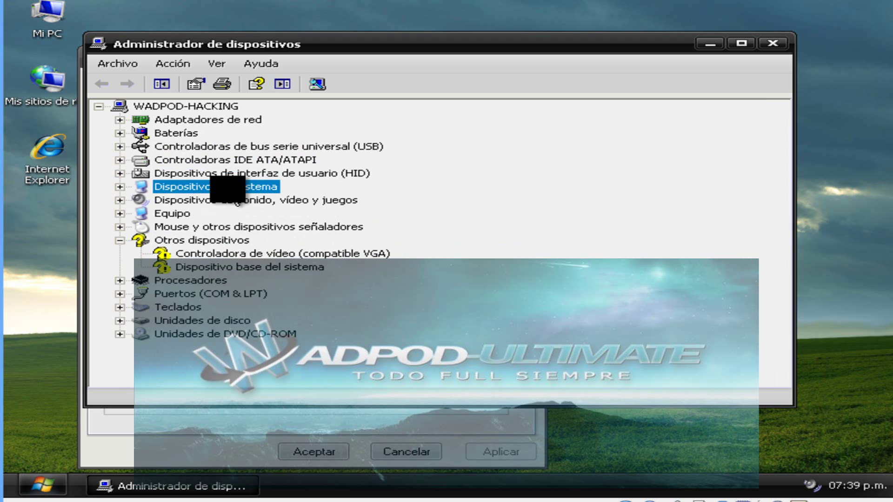
# Step: Inspect the devices under the sound, video and games, Equipo, and mouse categories, collapsing each one again
pyautogui.doubleClick(213, 201)
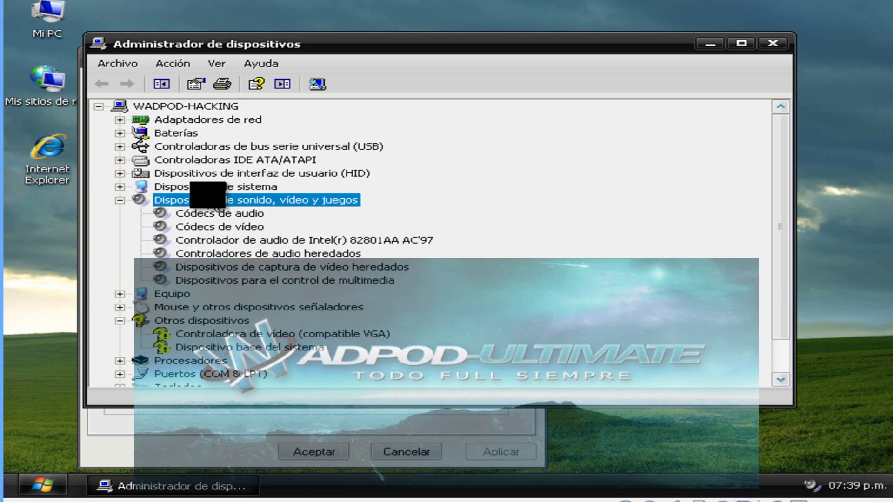
pyautogui.press('Left')
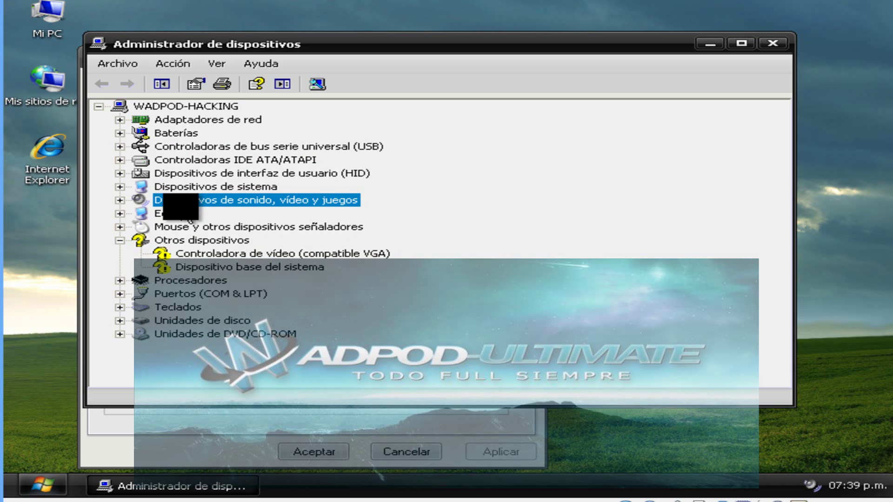
pyautogui.doubleClick(182, 214)
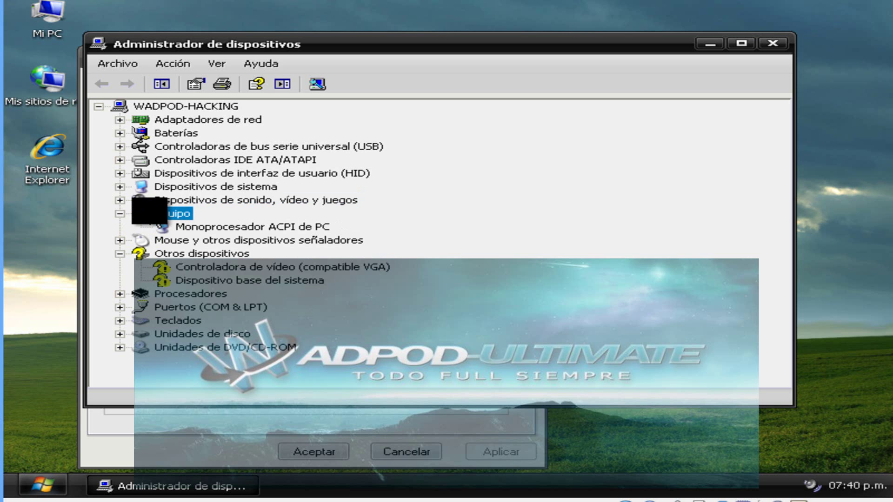
pyautogui.doubleClick(149, 214)
pyautogui.doubleClick(171, 227)
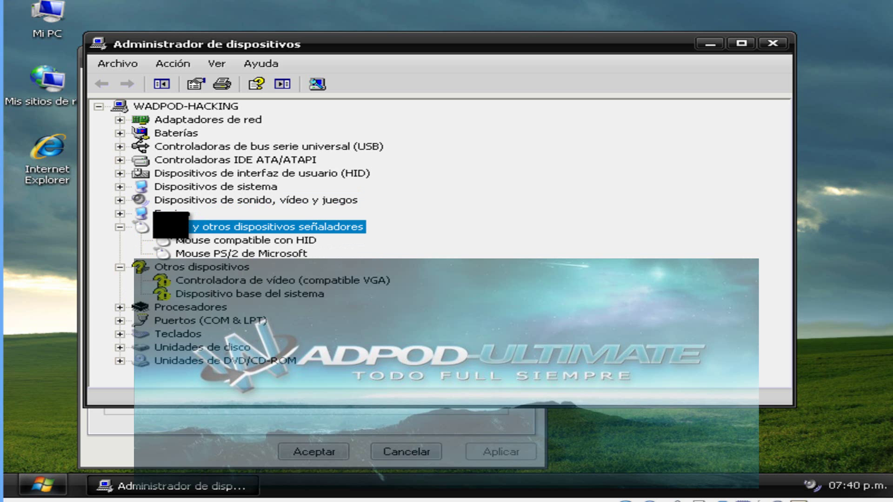
pyautogui.doubleClick(170, 227)
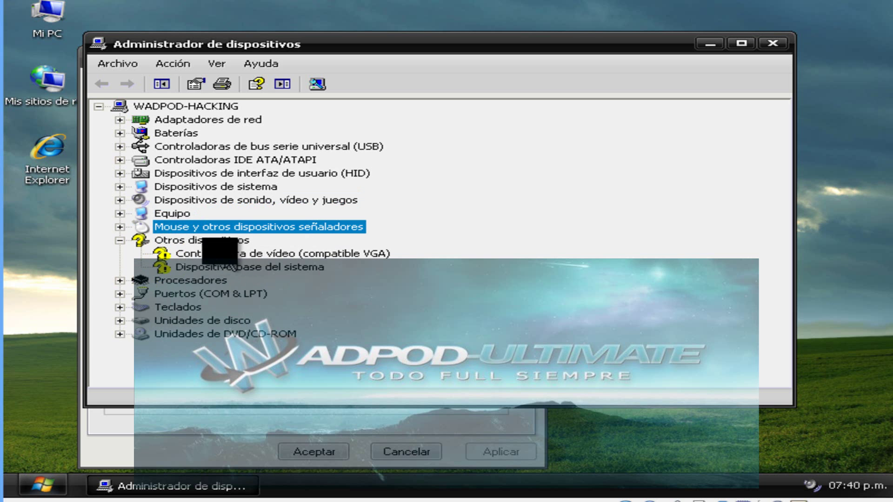
# Step: Inspect the devices under the processors, COM & LPT ports, and keyboards categories, collapsing each one again
pyautogui.doubleClick(182, 280)
pyautogui.doubleClick(181, 280)
pyautogui.doubleClick(186, 294)
pyautogui.doubleClick(186, 293)
pyautogui.doubleClick(174, 308)
pyautogui.doubleClick(174, 308)
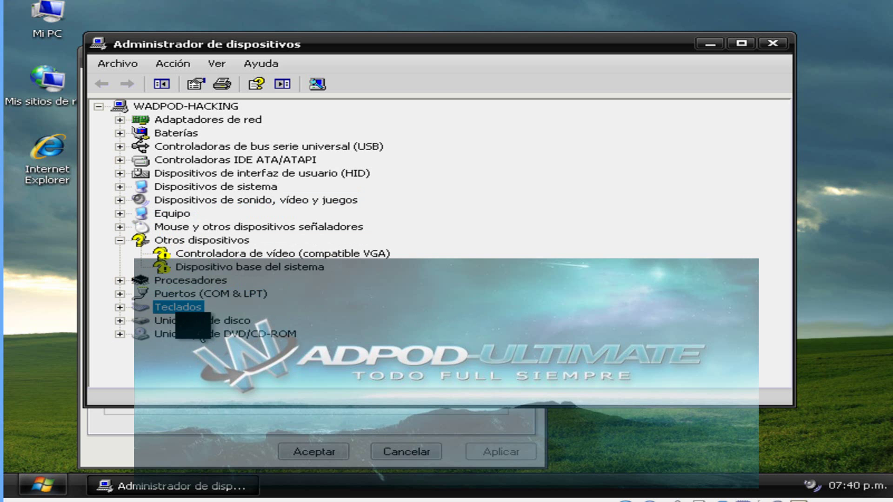
# Step: Inspect the devices under the disk drives and DVD/CD-ROM drives categories and close the Device Manager
pyautogui.doubleClick(192, 321)
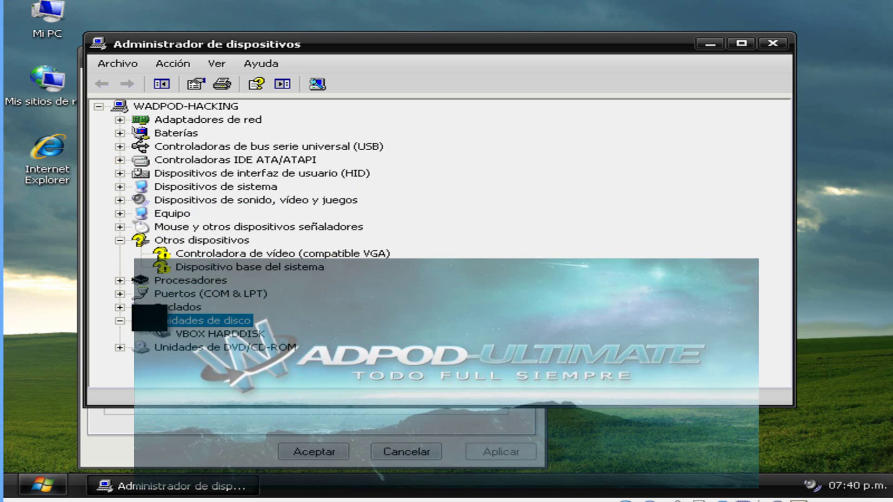
pyautogui.doubleClick(139, 321)
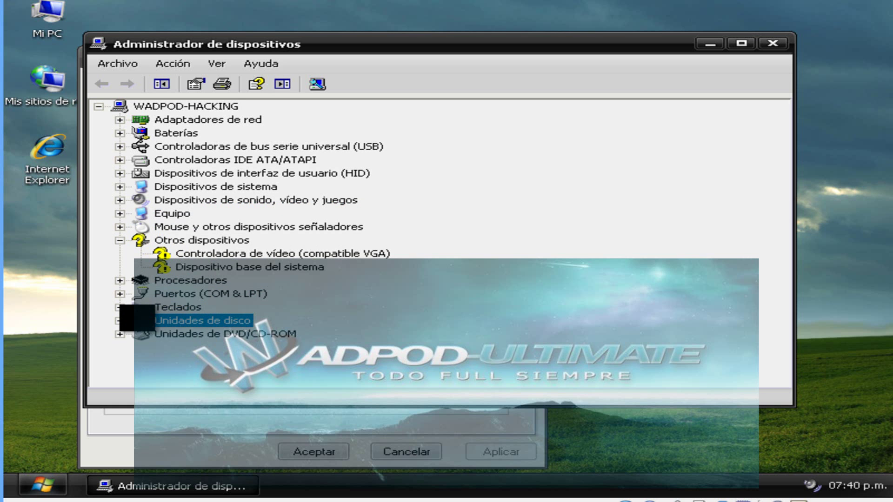
pyautogui.click(153, 334)
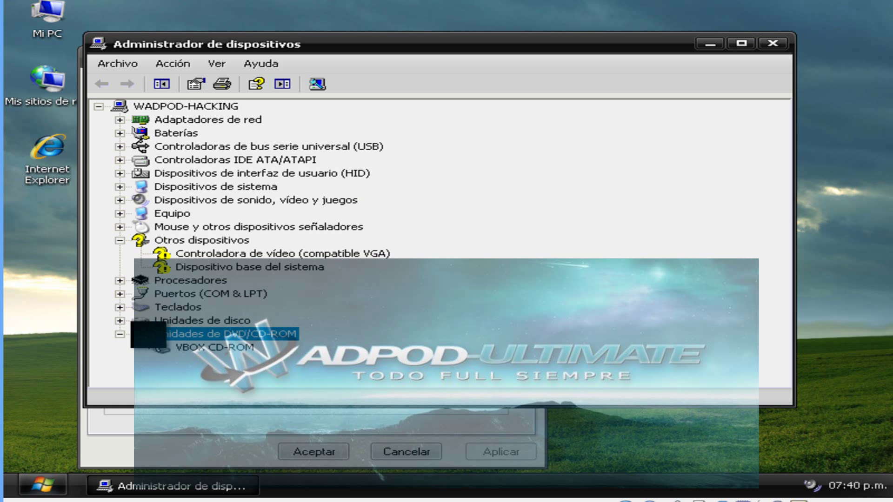
pyautogui.click(773, 43)
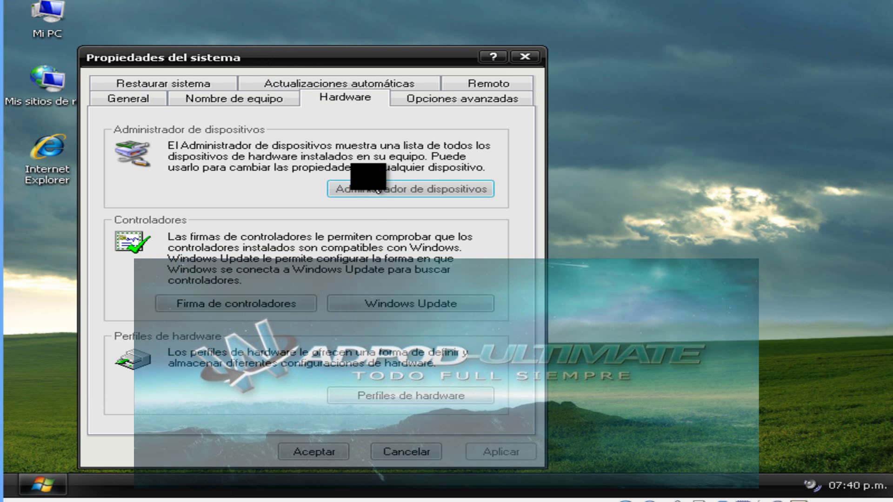
# Step: Reopen the Device Manager and show the hardware identifiers in the details of the VGA-compatible video controller
pyautogui.click(380, 208)
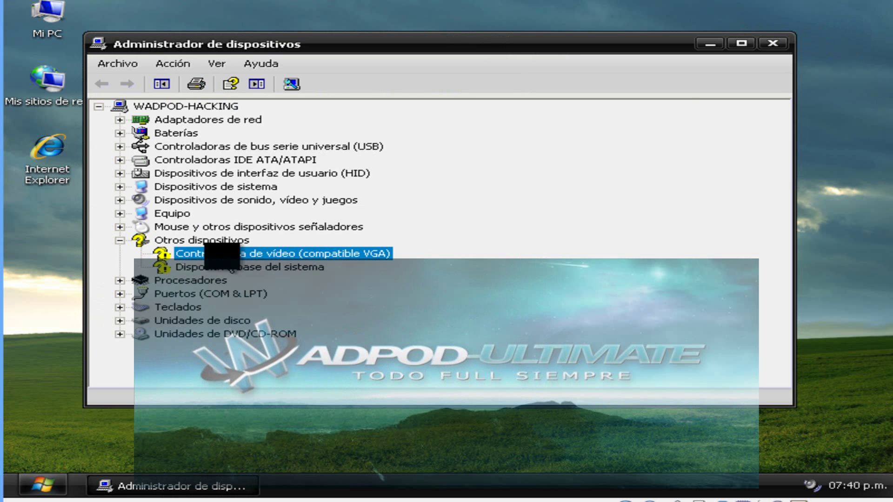
pyautogui.rightClick(235, 254)
pyautogui.click(260, 337)
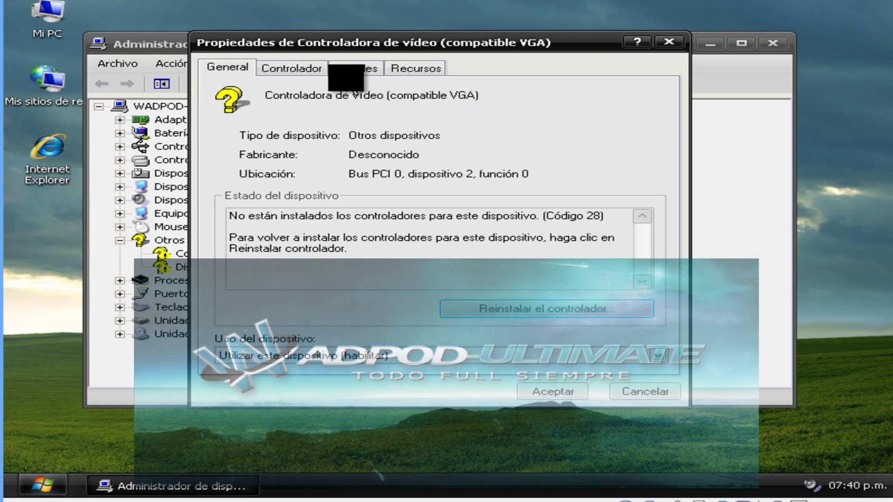
pyautogui.click(348, 69)
pyautogui.click(347, 138)
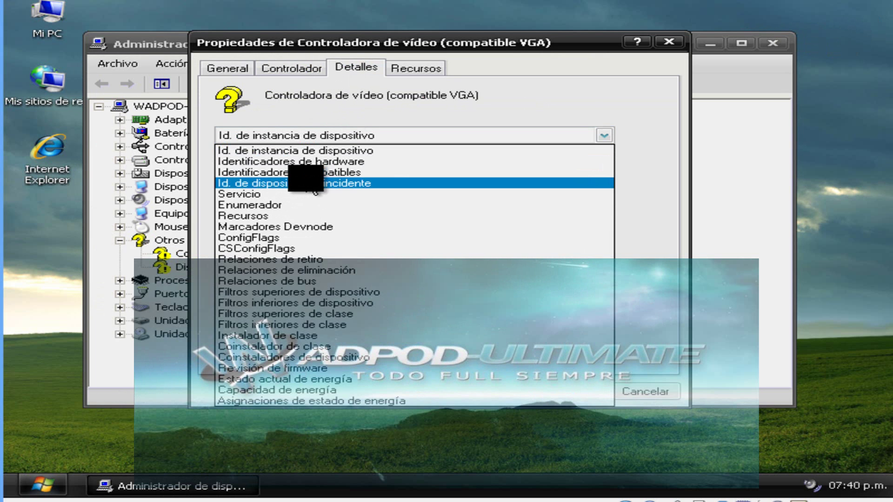
pyautogui.click(314, 163)
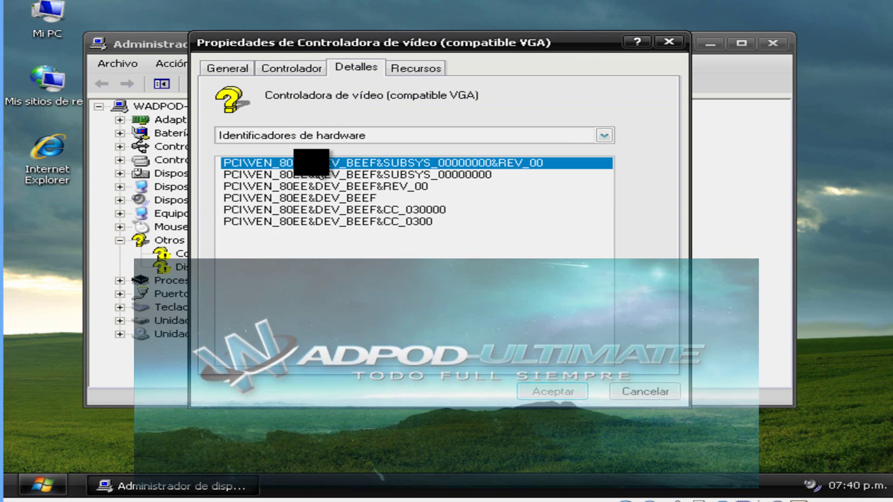
pyautogui.rightClick(321, 182)
pyautogui.press('Escape')
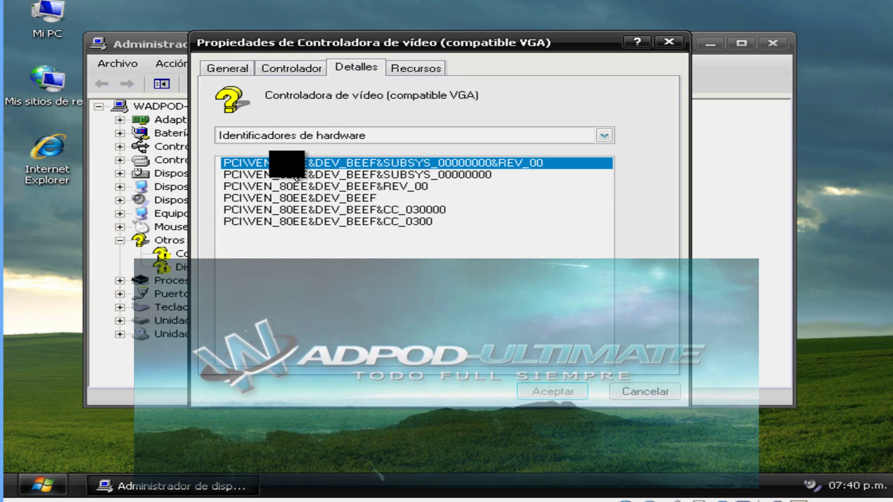
# Step: Launch Internet Explorer and finish its first-run setup with suggested sites activated and the quick configuration (Usar configuración rápida)
pyautogui.click(40, 485)
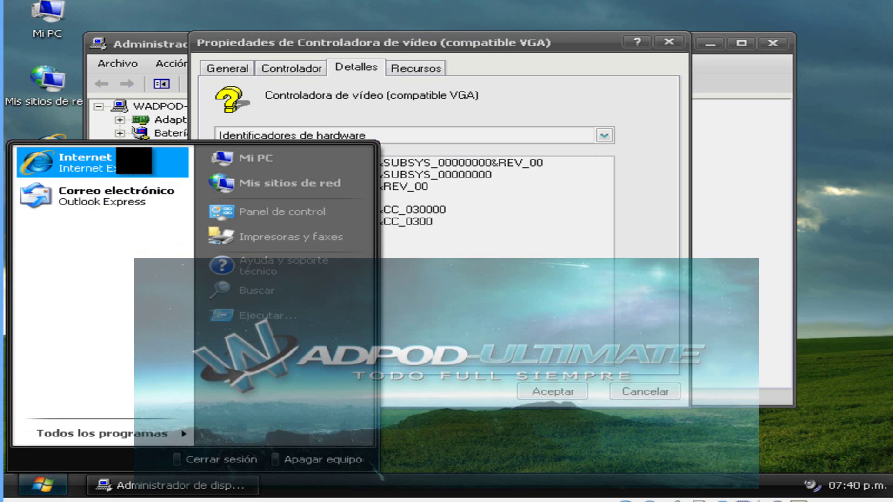
pyautogui.click(142, 165)
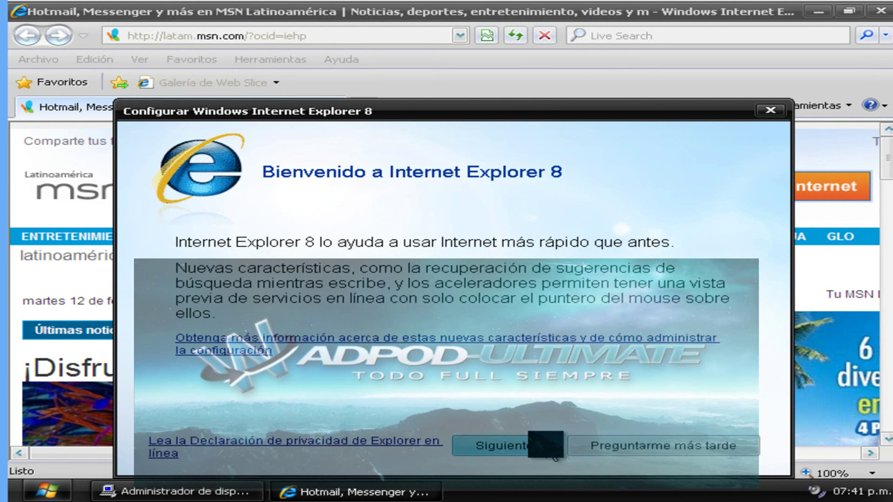
pyautogui.click(535, 449)
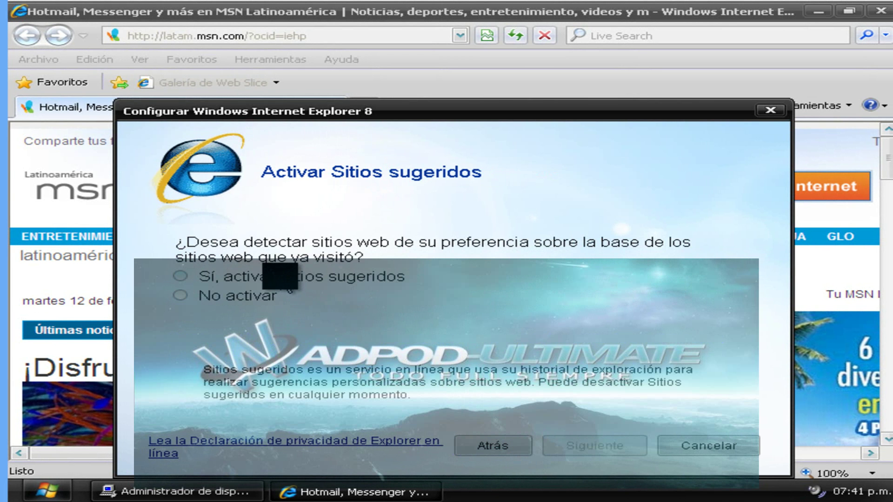
pyautogui.click(280, 278)
pyautogui.click(598, 446)
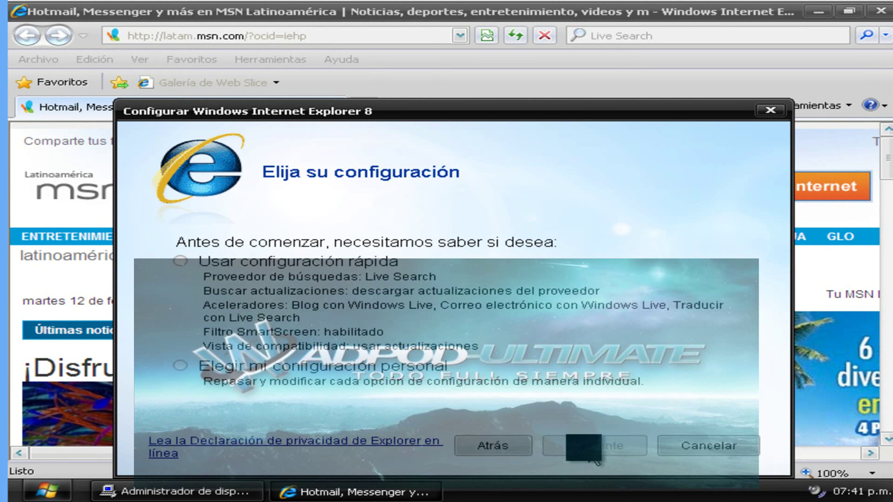
pyautogui.click(358, 260)
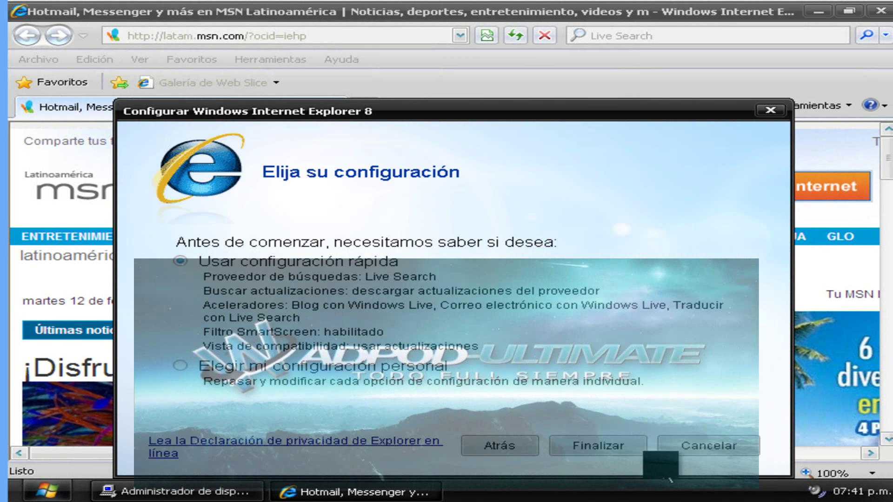
pyautogui.click(593, 447)
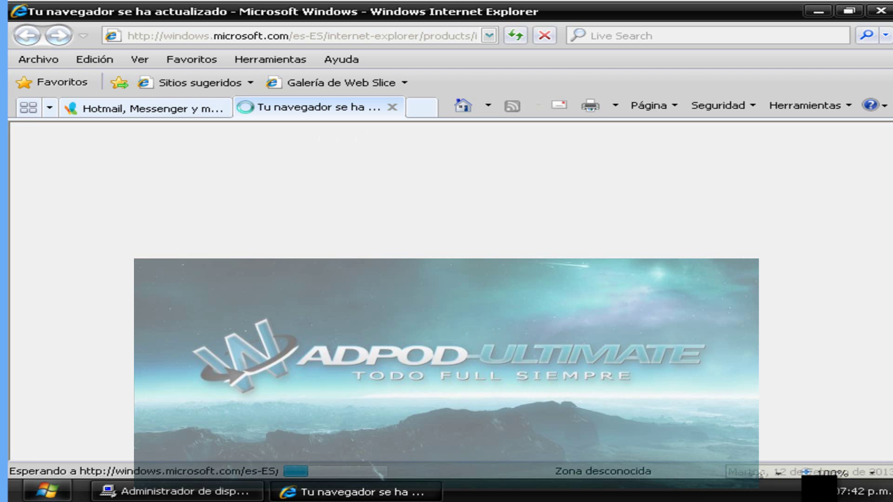
# Step: Open the system volume mixer and raise the Volumen general level to maximum
pyautogui.doubleClick(823, 492)
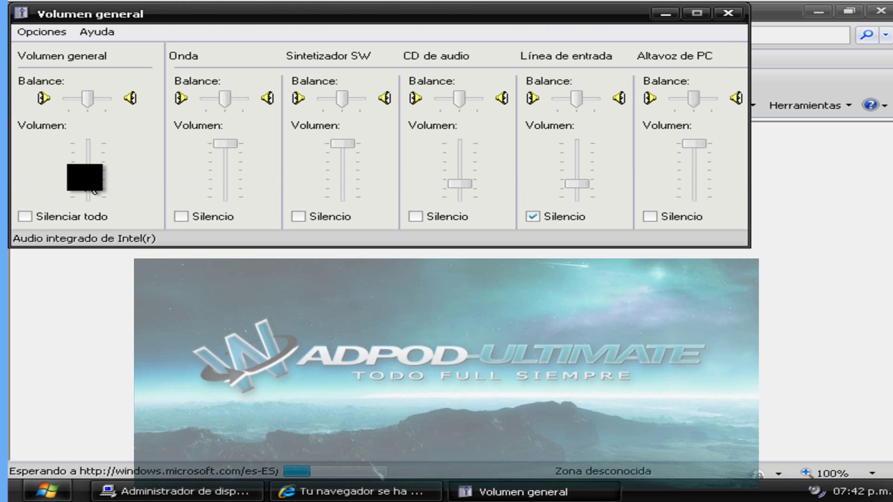
pyautogui.moveTo(94, 184); pyautogui.dragTo(98, 154)
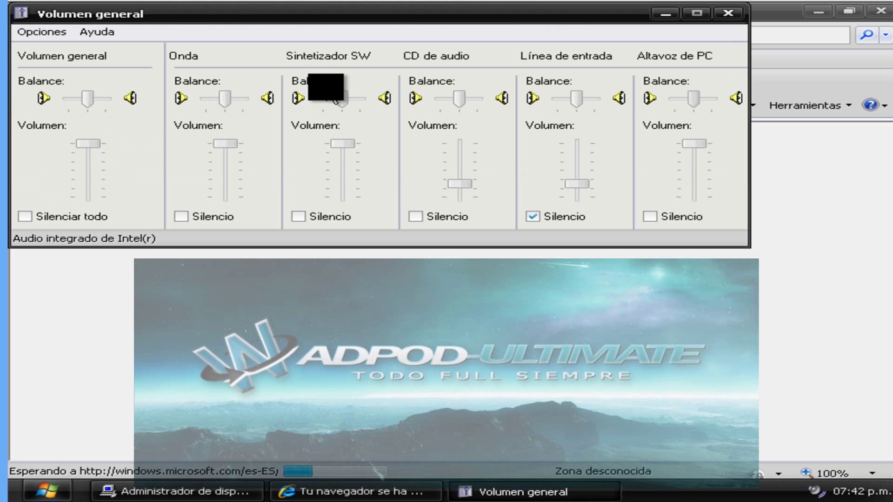
# Step: Open the mixer properties and enable the Micrófono and Línea telefónica playback controls
pyautogui.click(35, 32)
pyautogui.click(42, 49)
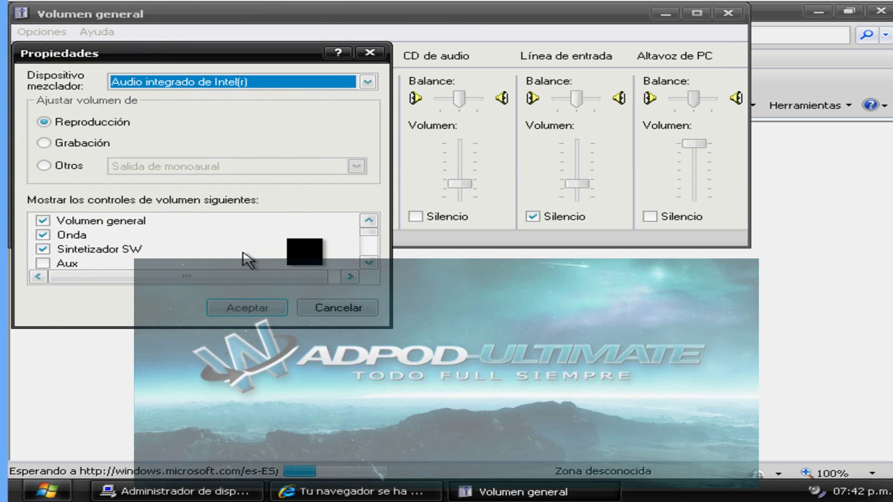
pyautogui.scroll(-1, 382, 276)
pyautogui.scroll(-4, 383, 277)
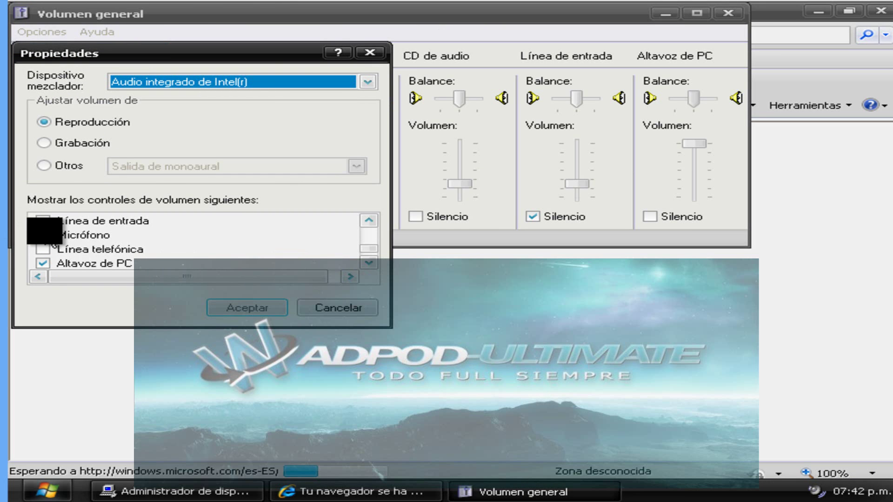
pyautogui.click(43, 220)
pyautogui.click(43, 234)
pyautogui.click(370, 264)
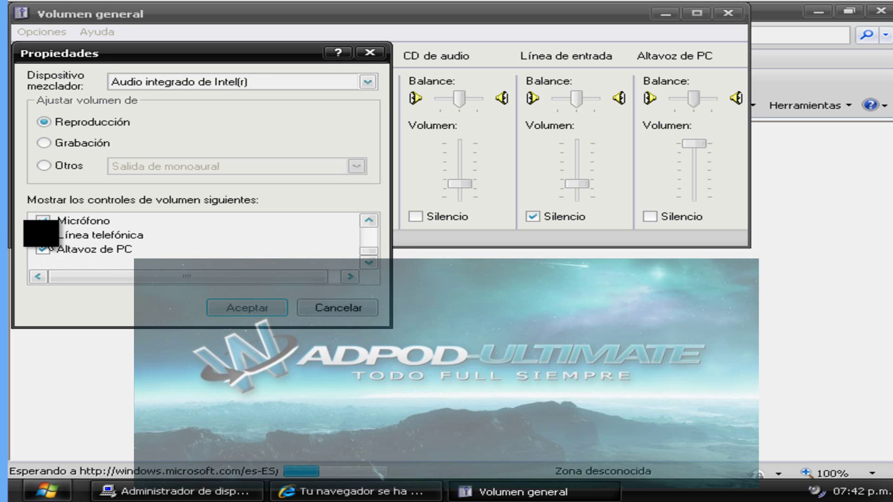
# Step: Enable the Aux and Vídeo playback controls as well and accept the mixer properties
pyautogui.click(366, 220)
pyautogui.click(367, 221)
pyautogui.click(367, 221)
pyautogui.click(366, 221)
pyautogui.click(373, 232)
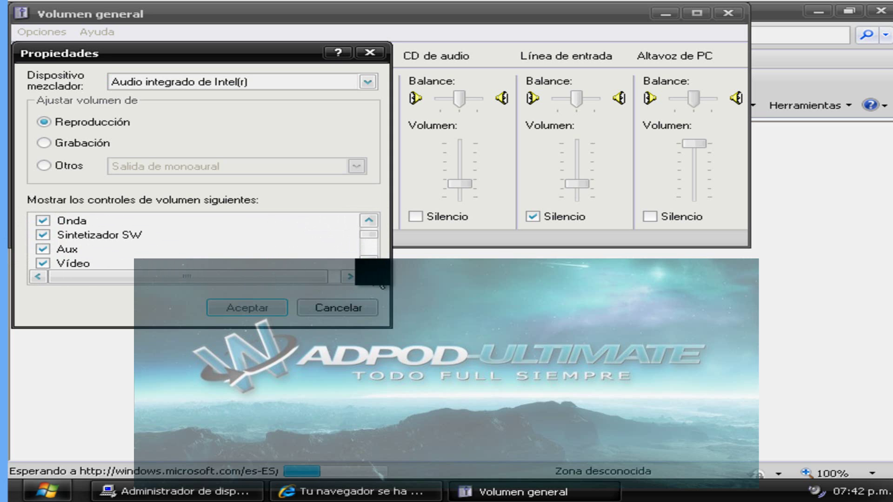
pyautogui.click(369, 263)
pyautogui.click(369, 263)
pyautogui.click(366, 220)
pyautogui.click(367, 220)
pyautogui.click(366, 220)
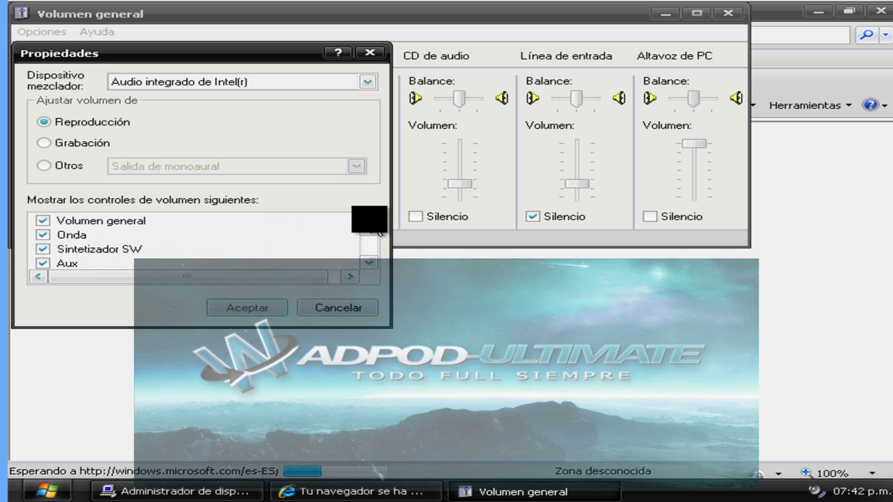
pyautogui.click(274, 305)
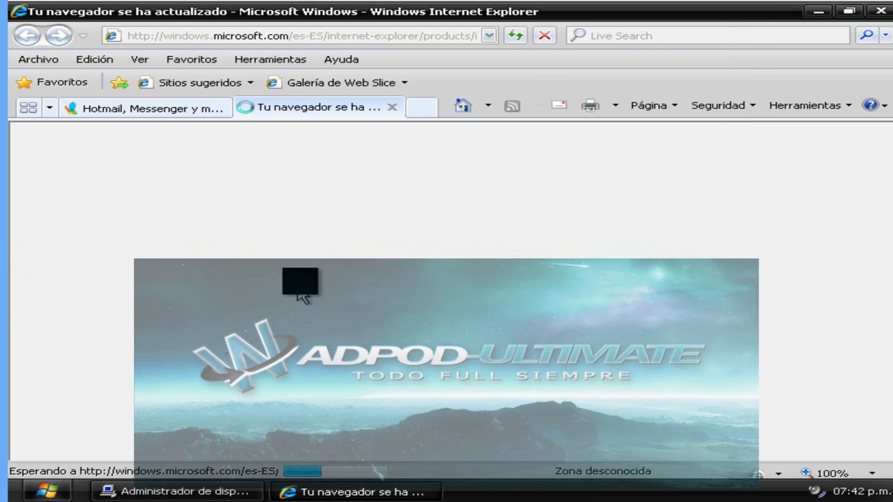
# Step: Look over the expanded mixer, reopen its properties, and disable the Aux and Vídeo playback controls
pyautogui.moveTo(604, 249); pyautogui.dragTo(864, 256)
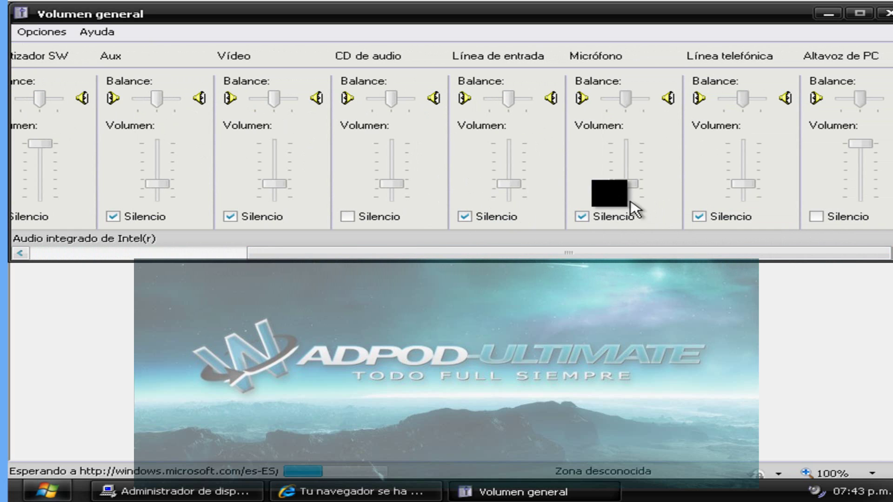
pyautogui.click(670, 255)
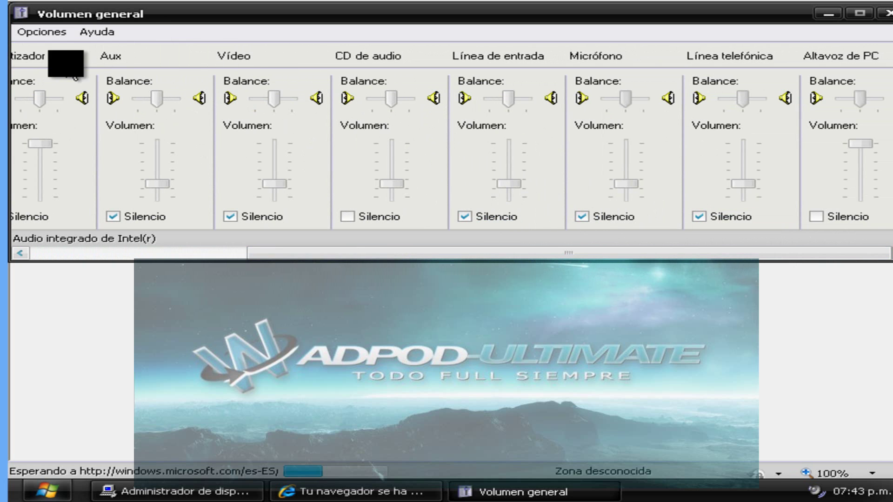
pyautogui.click(42, 31)
pyautogui.click(42, 49)
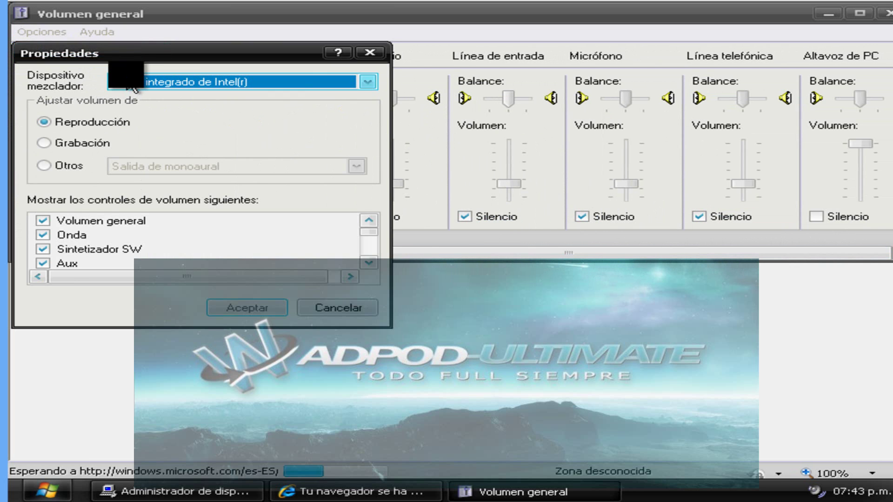
pyautogui.moveTo(116, 55); pyautogui.dragTo(263, 213)
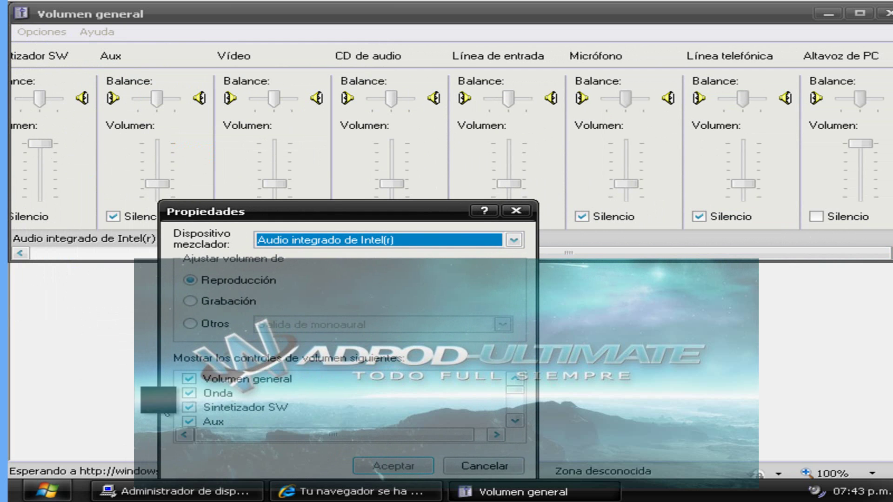
pyautogui.click(189, 422)
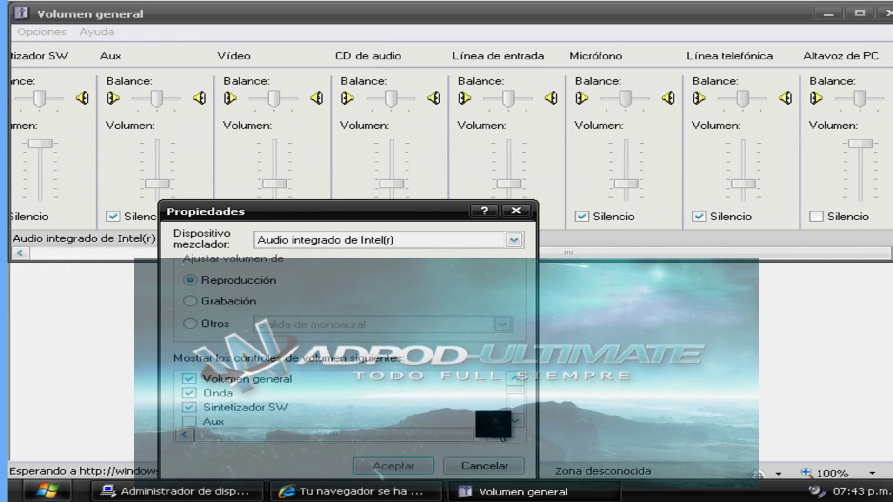
pyautogui.click(514, 421)
pyautogui.click(514, 420)
pyautogui.click(514, 421)
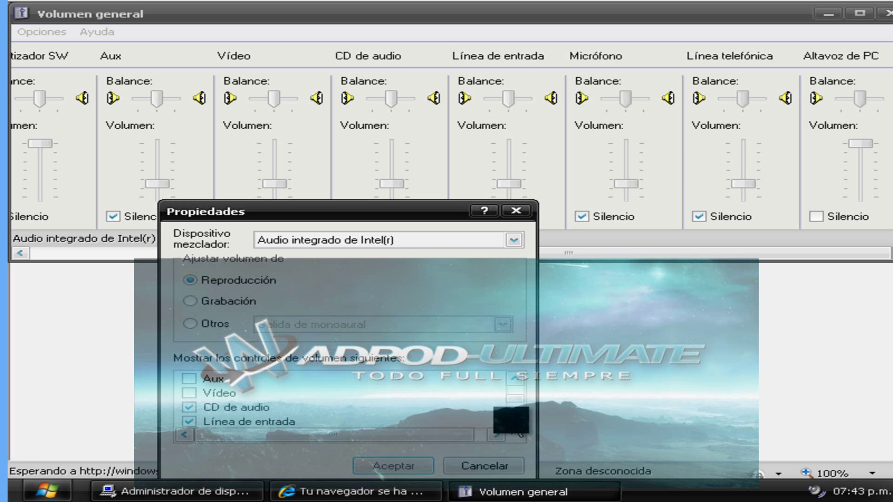
# Step: Disable the Línea telefónica and Altavoz de PC playback controls and accept the mixer properties
pyautogui.click(514, 421)
pyautogui.click(514, 421)
pyautogui.click(514, 421)
pyautogui.click(515, 421)
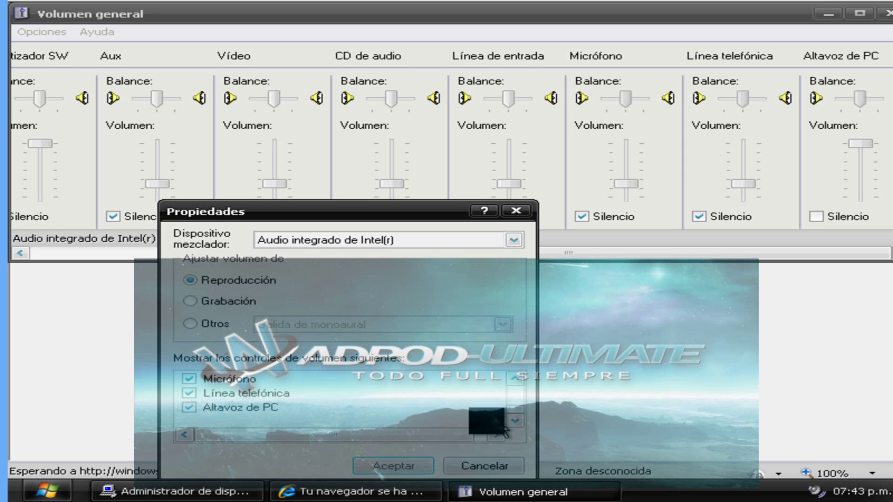
pyautogui.click(189, 393)
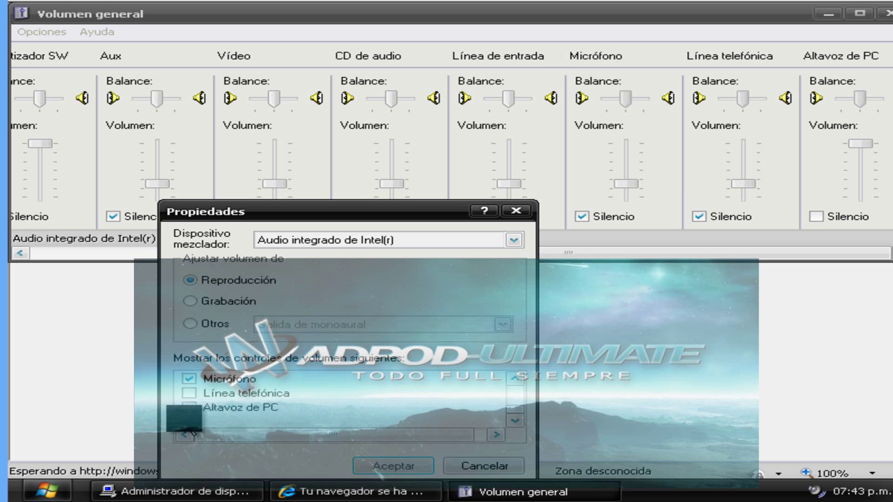
pyautogui.click(189, 408)
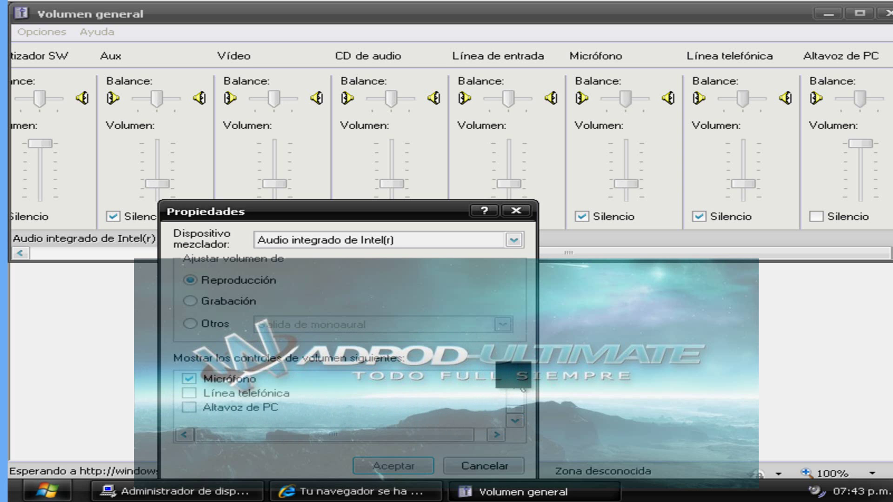
pyautogui.click(522, 389)
pyautogui.click(522, 389)
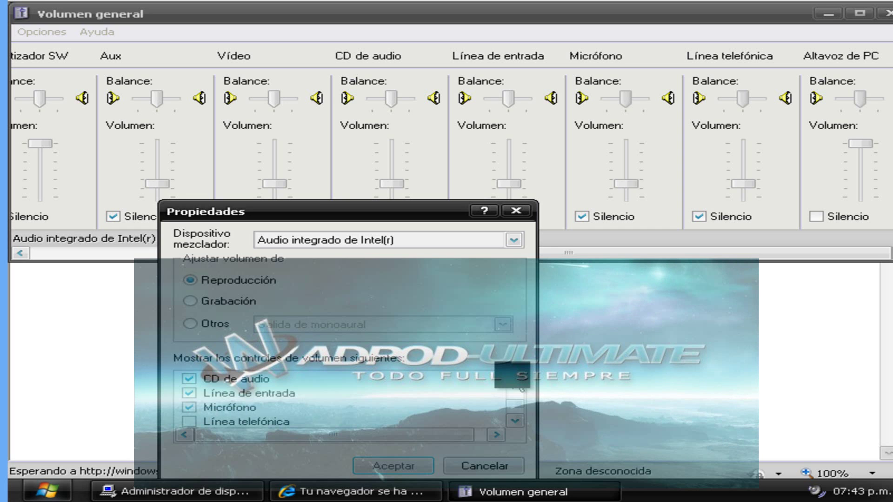
pyautogui.click(522, 389)
pyautogui.click(521, 389)
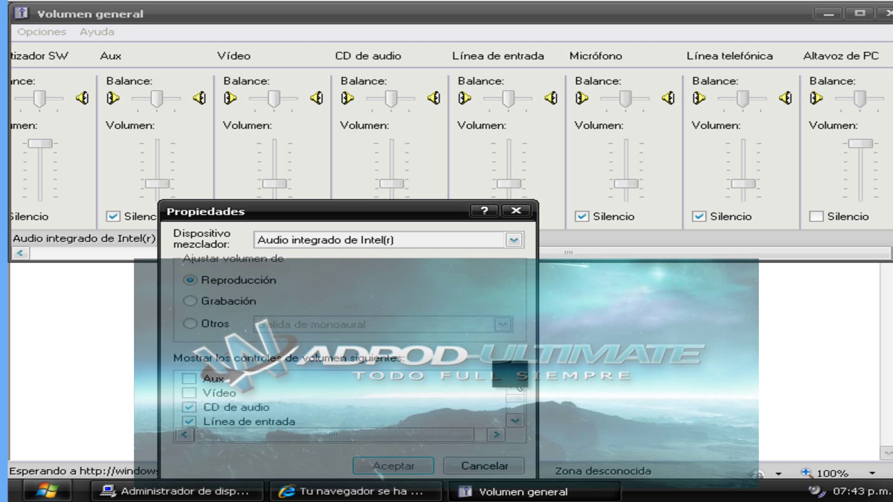
pyautogui.click(521, 388)
pyautogui.click(521, 389)
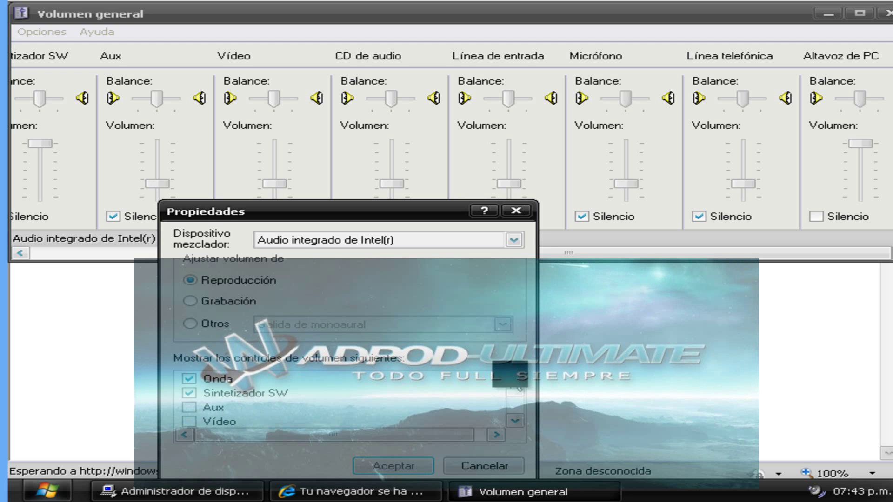
pyautogui.click(394, 465)
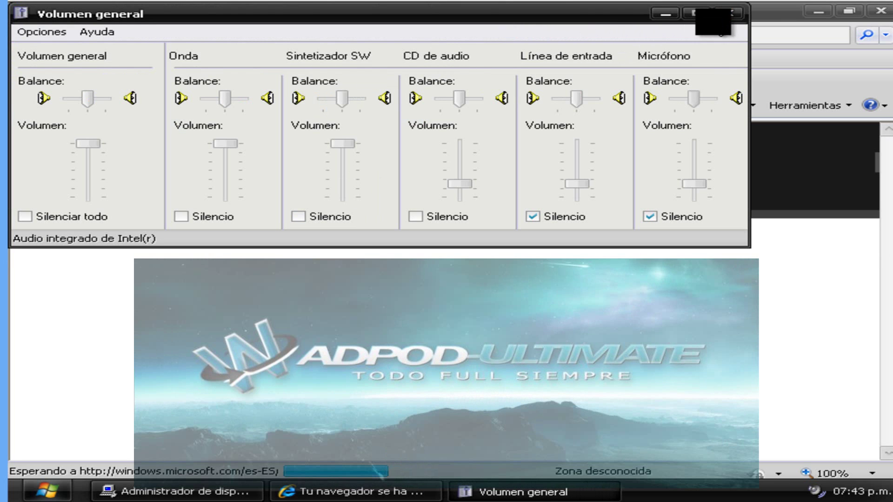
# Step: Lower the Línea de entrada and Micrófono playback volumes to minimum
pyautogui.moveTo(576, 183); pyautogui.dragTo(577, 197)
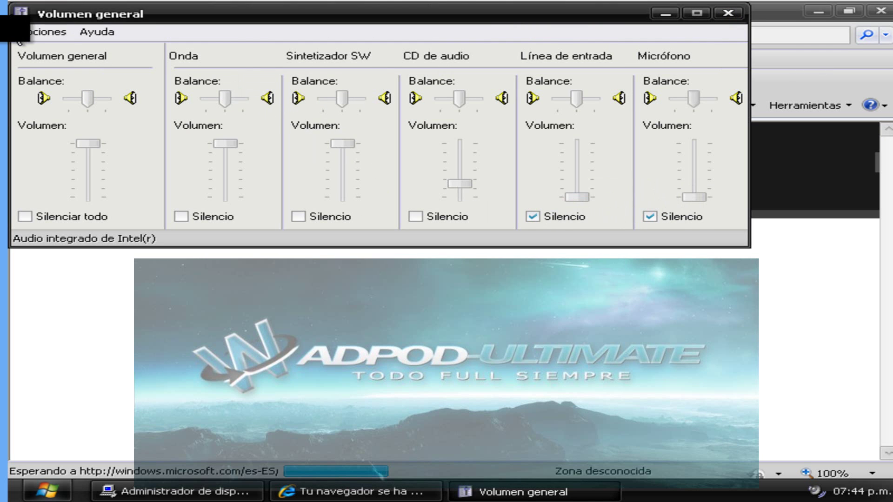
# Step: Switch the mixer to Grabación and display its unchecked recording controls, including Mezcla estéreo, Mezcla monoaural, Aux, Vídeo and Línea telefónica
pyautogui.click(29, 33)
pyautogui.click(46, 49)
pyautogui.click(93, 143)
pyautogui.click(43, 220)
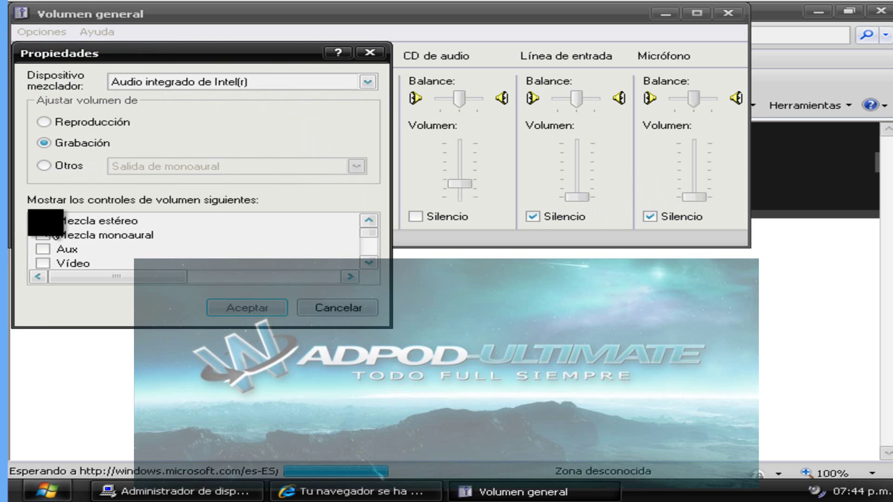
pyautogui.click(63, 235)
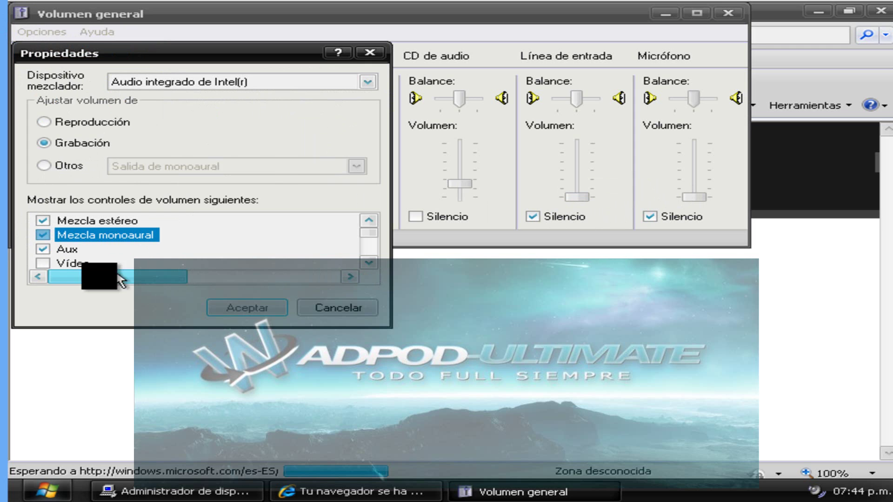
pyautogui.click(43, 250)
pyautogui.click(43, 263)
pyautogui.click(368, 263)
pyautogui.click(369, 263)
pyautogui.click(369, 262)
pyautogui.click(368, 263)
pyautogui.click(369, 263)
pyautogui.click(43, 249)
pyautogui.click(224, 308)
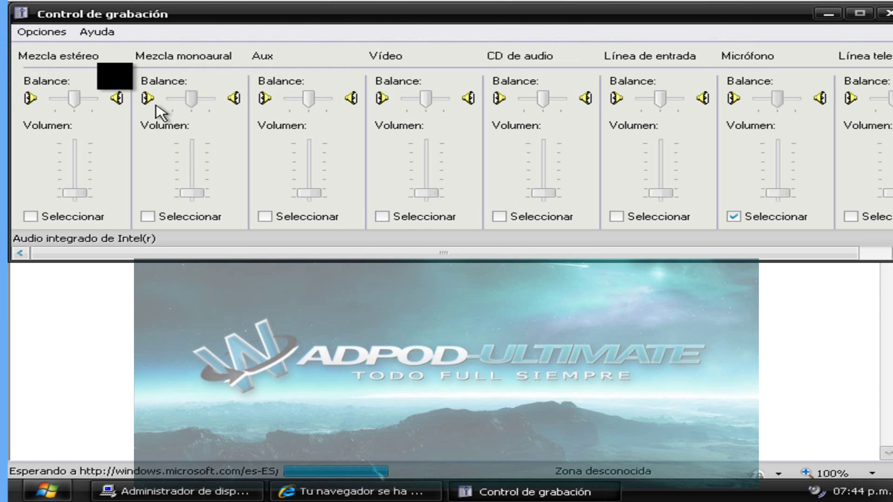
# Step: Select Mezcla estéreo as the recording source and disable the Mezcla monoaural, Aux and Vídeo recording controls in the mixer properties
pyautogui.click(69, 216)
pyautogui.click(42, 32)
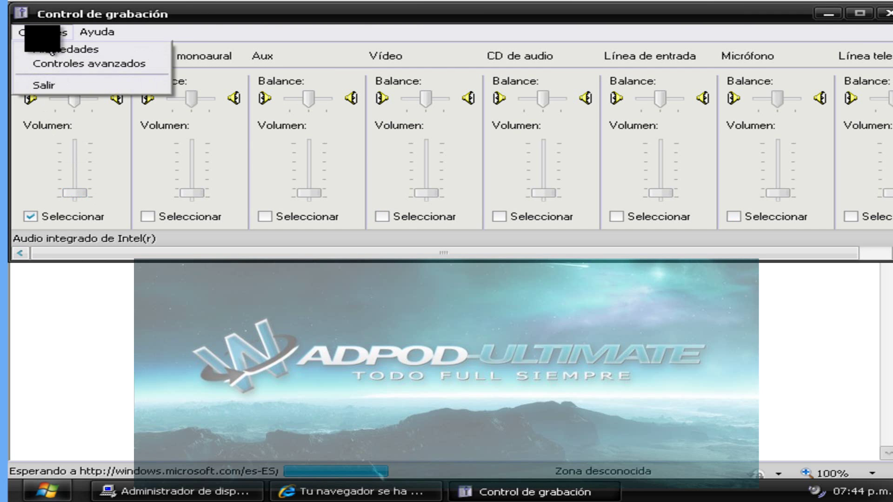
pyautogui.click(51, 45)
pyautogui.moveTo(111, 65); pyautogui.dragTo(258, 208)
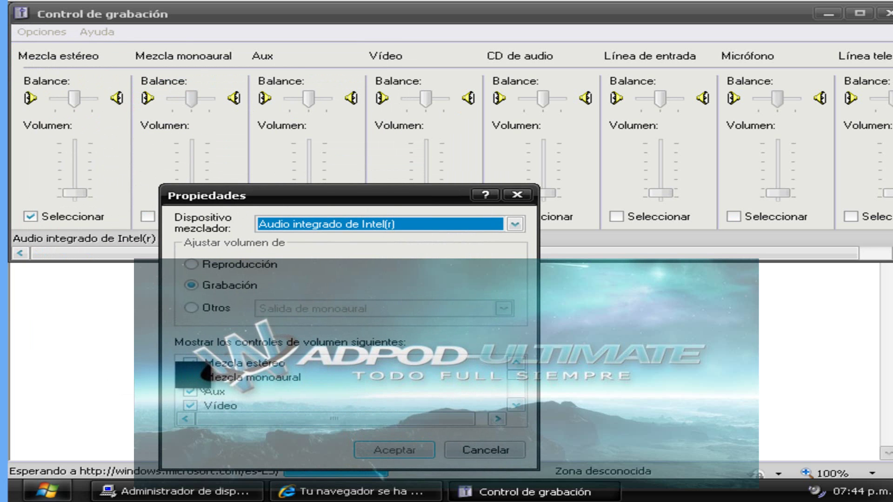
pyautogui.click(201, 386)
pyautogui.moveTo(355, 204); pyautogui.dragTo(485, 231)
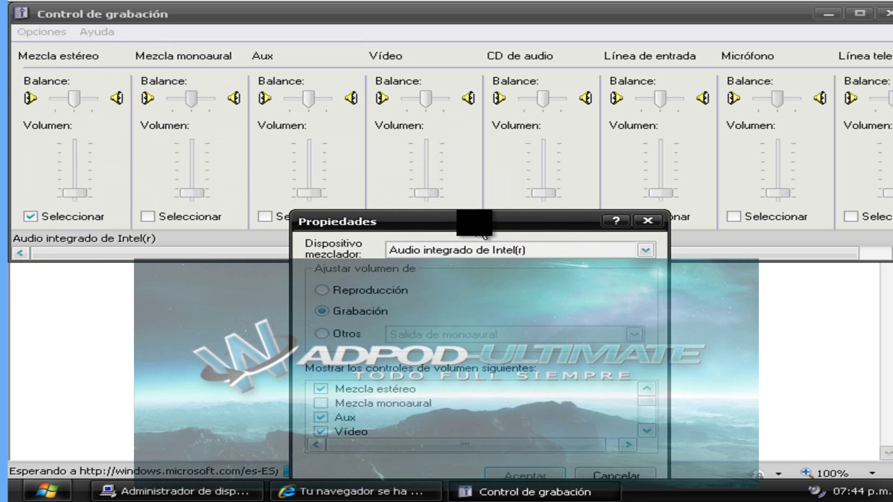
pyautogui.click(320, 417)
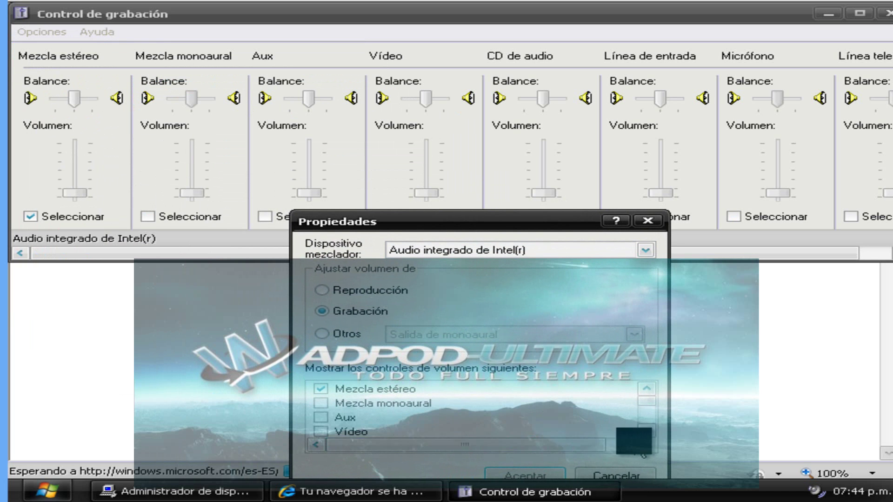
# Step: Disable the CD de audio and Línea telefónica recording controls, accept the properties, and close the recording mixer
pyautogui.click(646, 430)
pyautogui.click(647, 430)
pyautogui.click(646, 431)
pyautogui.click(646, 430)
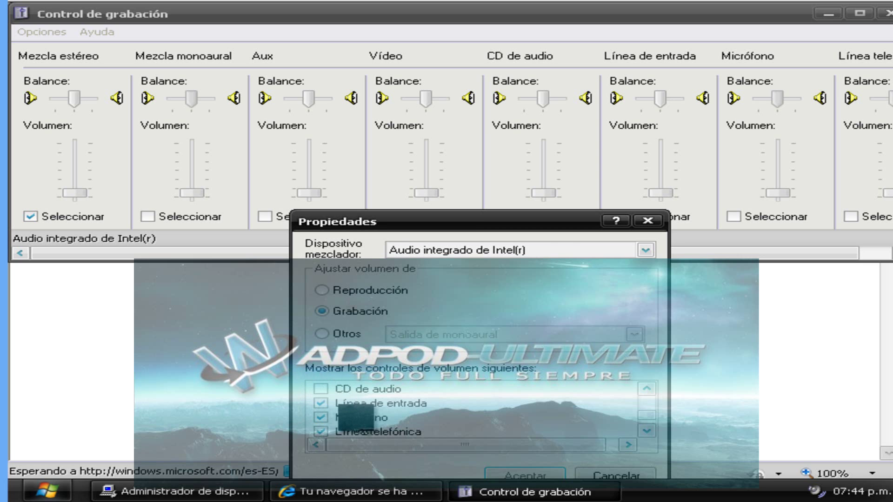
pyautogui.scroll(-1, 356, 418)
pyautogui.click(320, 417)
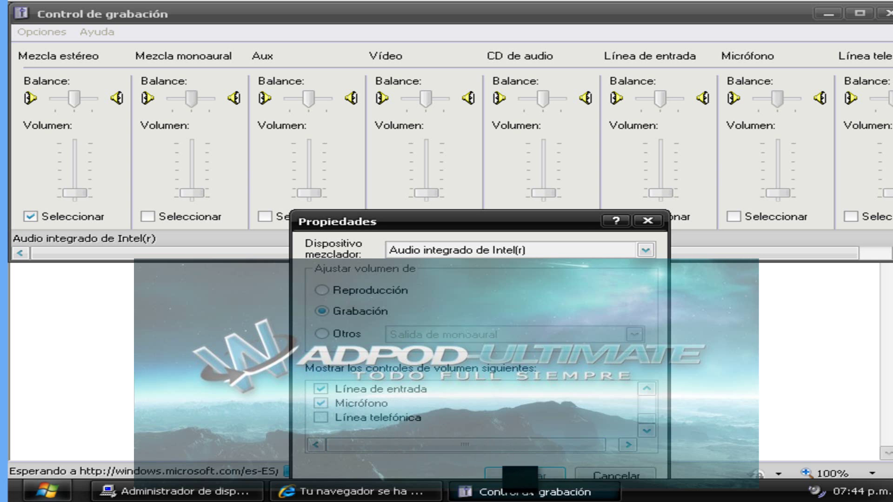
pyautogui.click(516, 474)
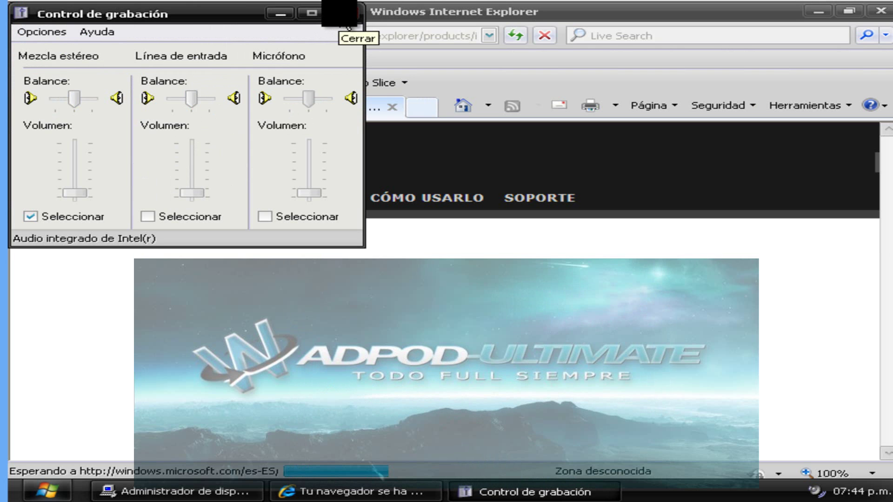
pyautogui.click(353, 14)
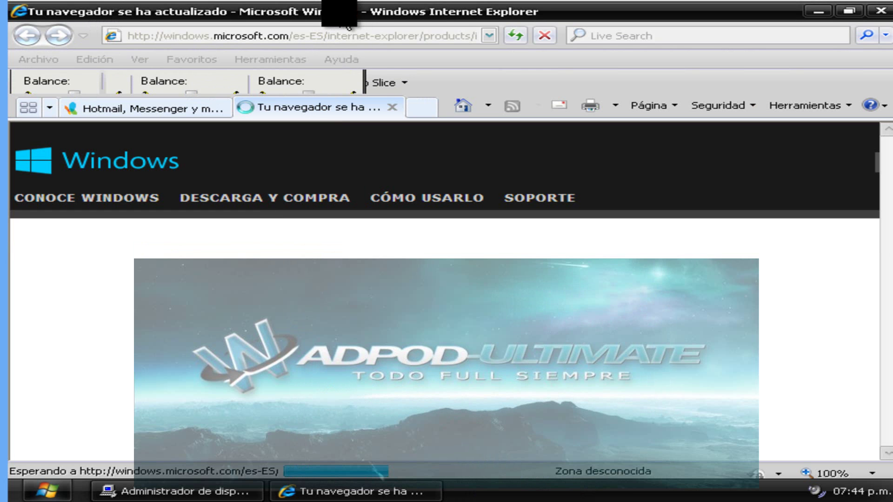
# Step: Switch to the MSN Latinoamérica page and look over its header and news sections
pyautogui.click(149, 108)
pyautogui.scroll(-2, 242, 161)
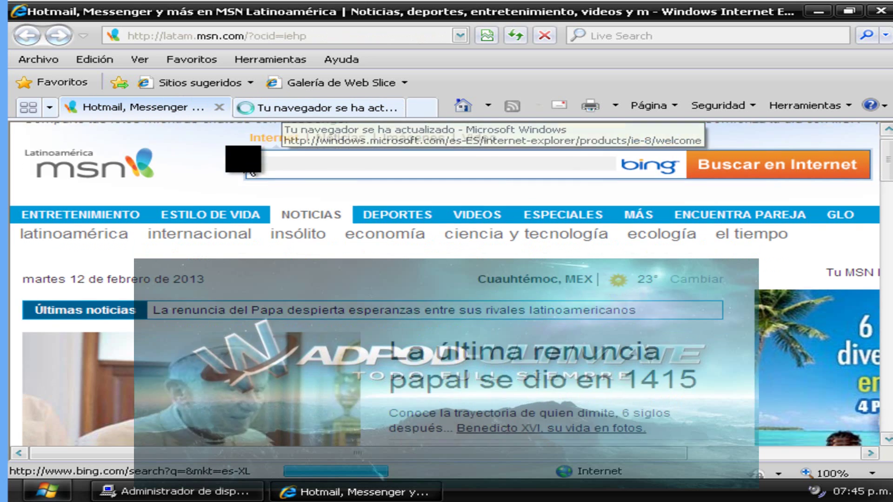
pyautogui.scroll(-2, 252, 173)
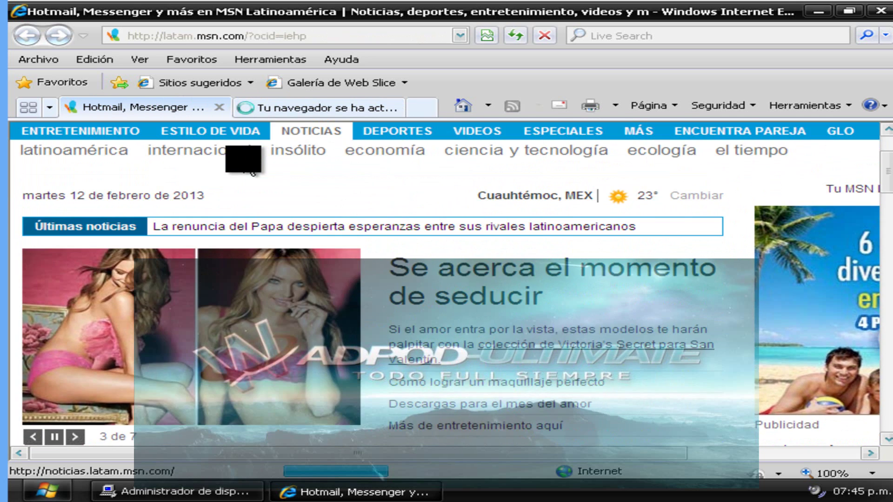
pyautogui.scroll(4, 253, 174)
pyautogui.scroll(-10, 253, 173)
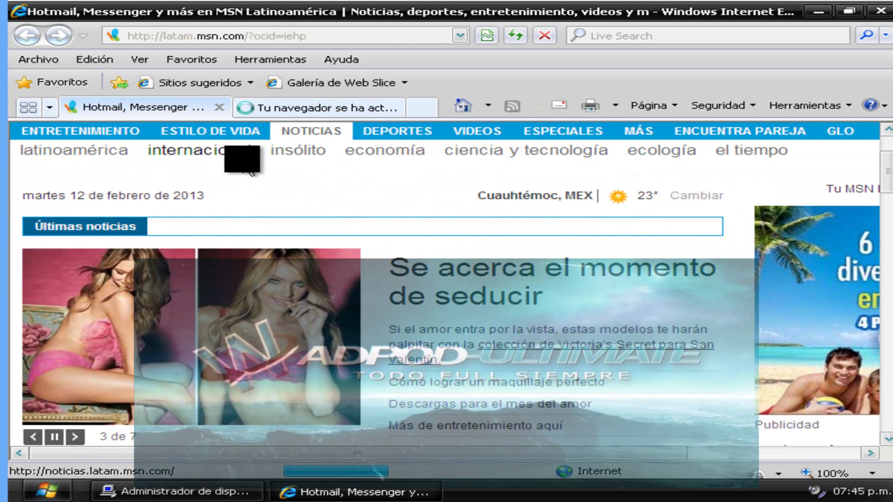
pyautogui.scroll(5, 247, 173)
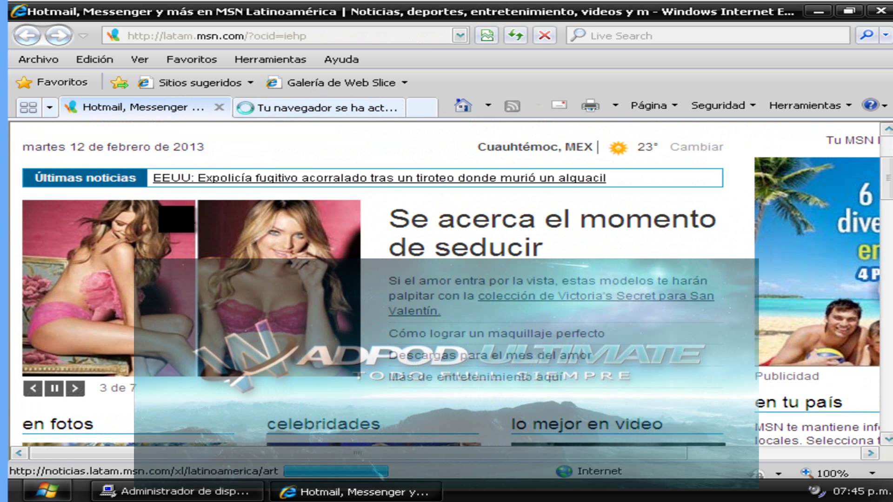
# Step: Browse backward and forward through the featured news stories on the MSN page
pyautogui.click(35, 389)
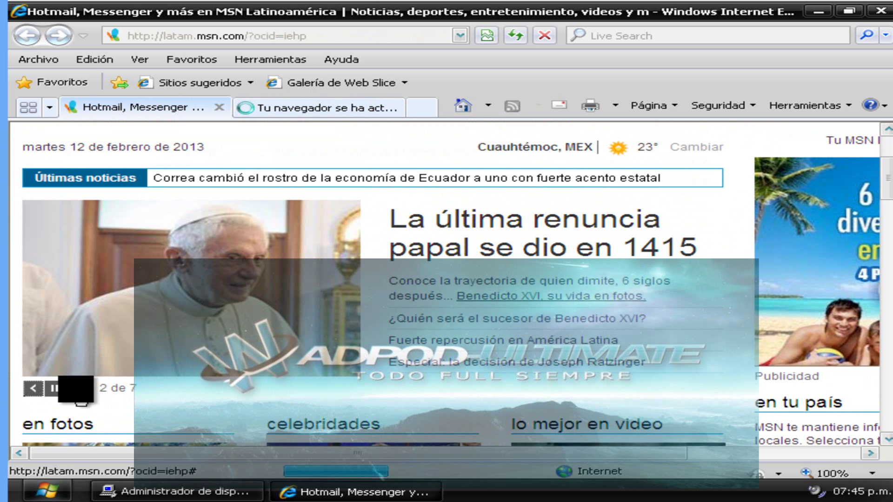
pyautogui.click(43, 391)
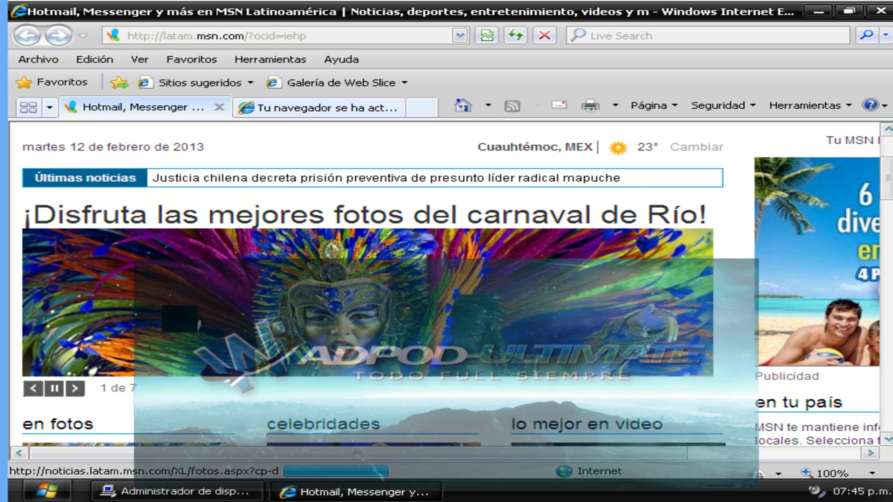
pyautogui.click(74, 389)
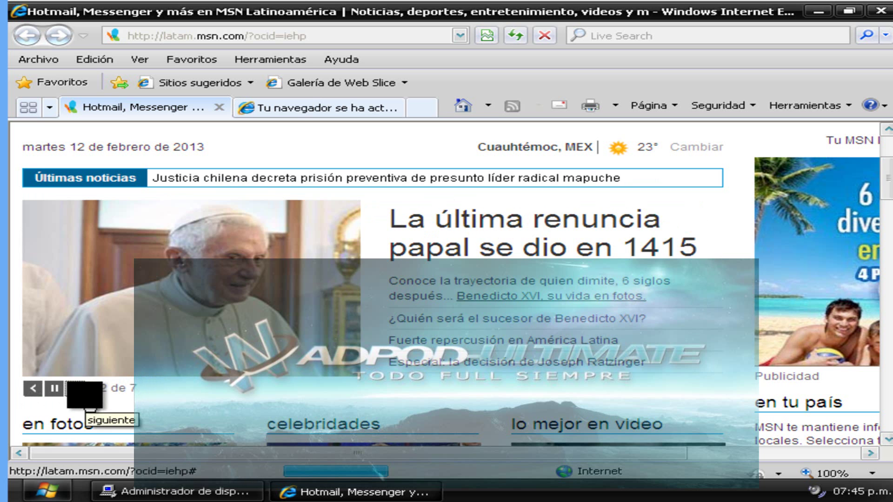
pyautogui.click(73, 389)
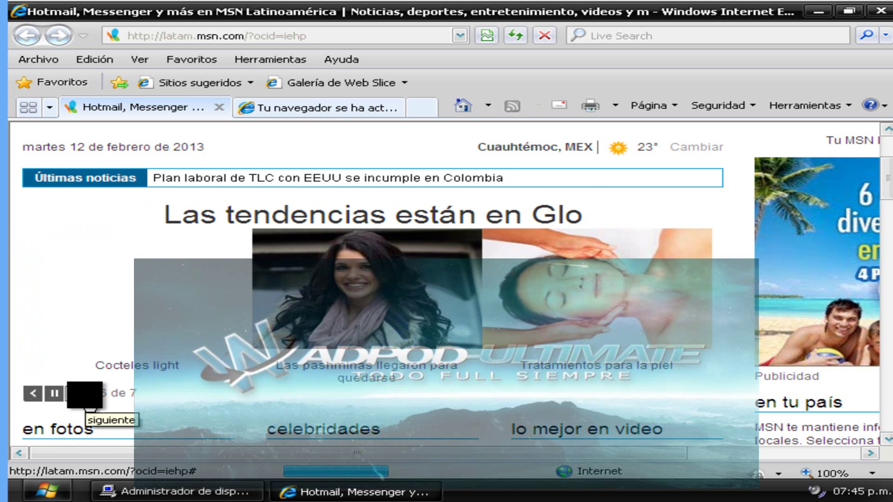
pyautogui.click(88, 406)
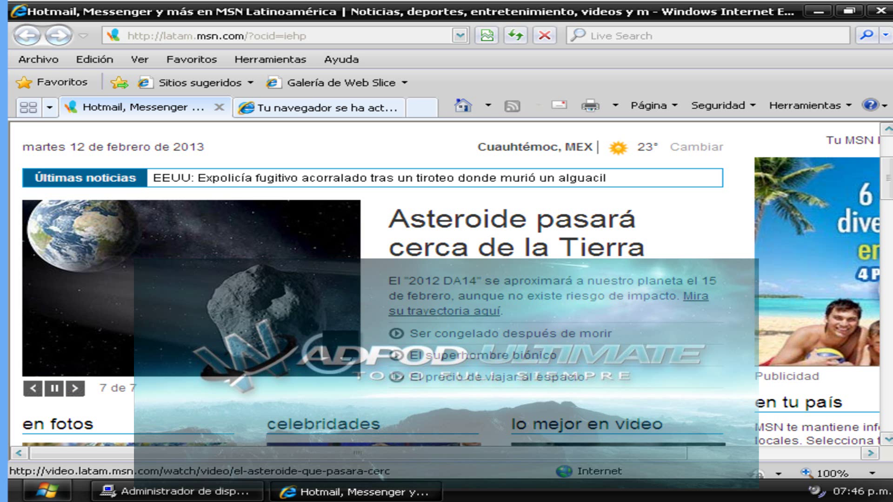
# Step: Open the featured asteroid story and look over the MSN page while it loads
pyautogui.click(353, 347)
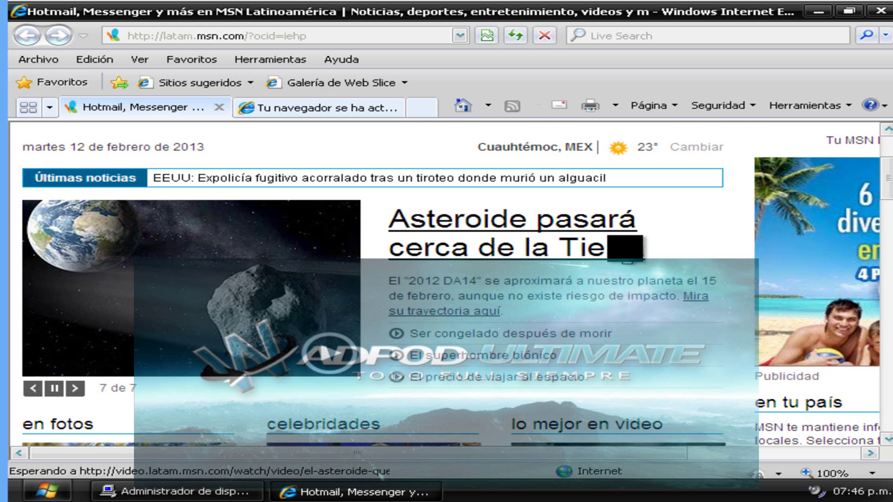
pyautogui.scroll(3, 446, 283)
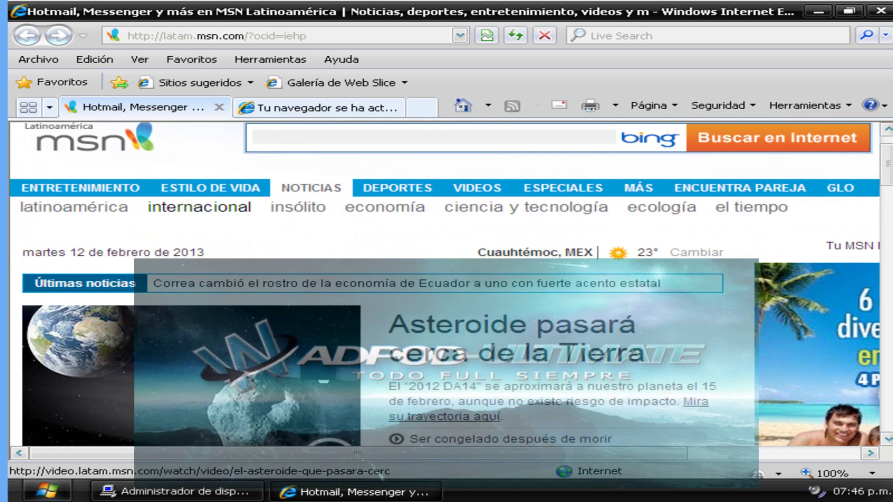
pyautogui.scroll(-5, 447, 284)
pyautogui.scroll(-1, 325, 372)
pyautogui.scroll(3, 326, 373)
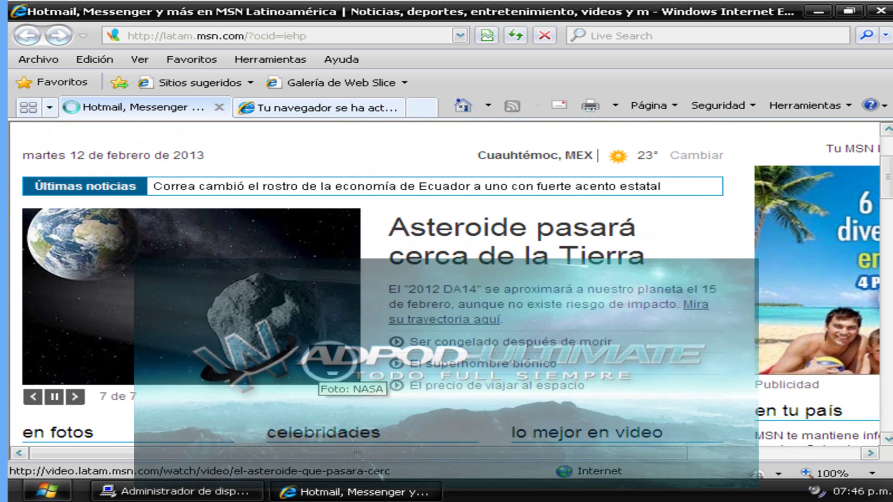
# Step: Switch to the "Tu navegador se ha actualizado" page and examine its contents down to the footer and back
pyautogui.click(328, 114)
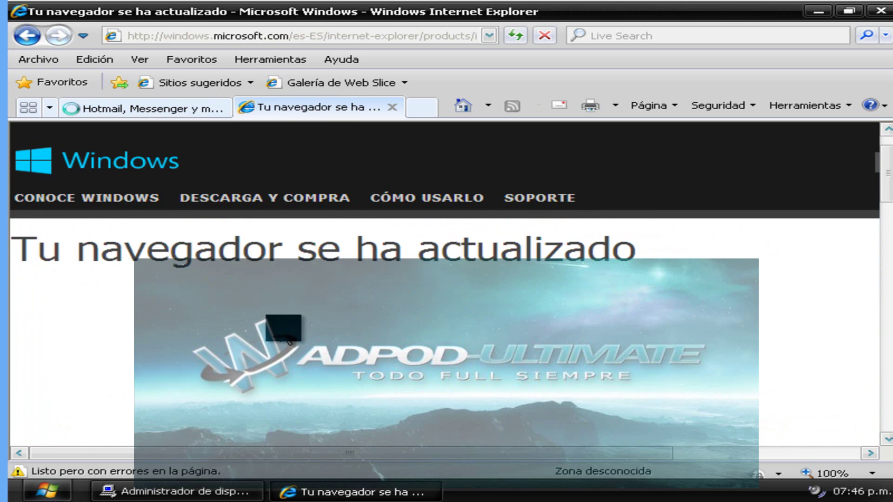
pyautogui.scroll(-3, 289, 343)
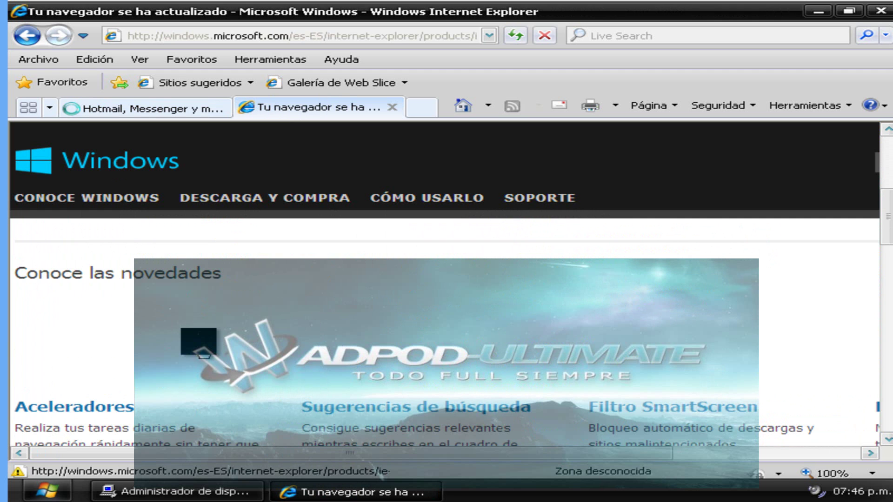
pyautogui.scroll(-1, 203, 355)
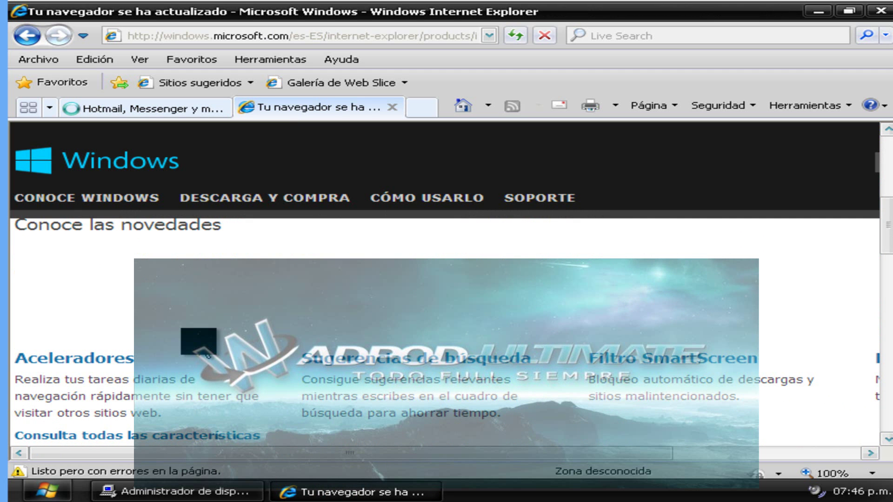
pyautogui.scroll(-5, 210, 353)
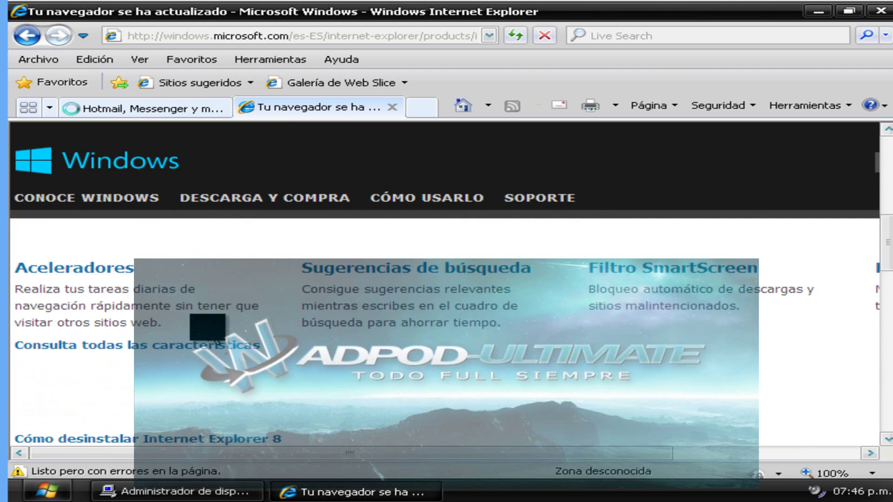
pyautogui.scroll(-15, 209, 344)
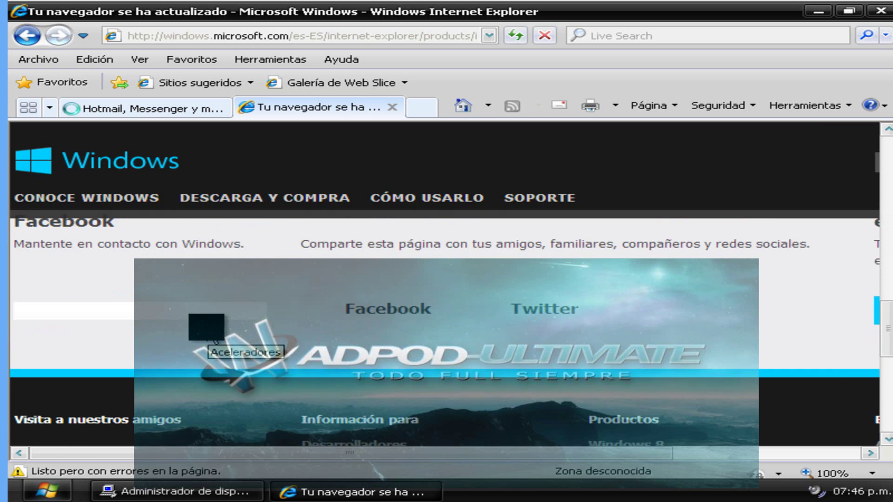
pyautogui.scroll(-3, 214, 342)
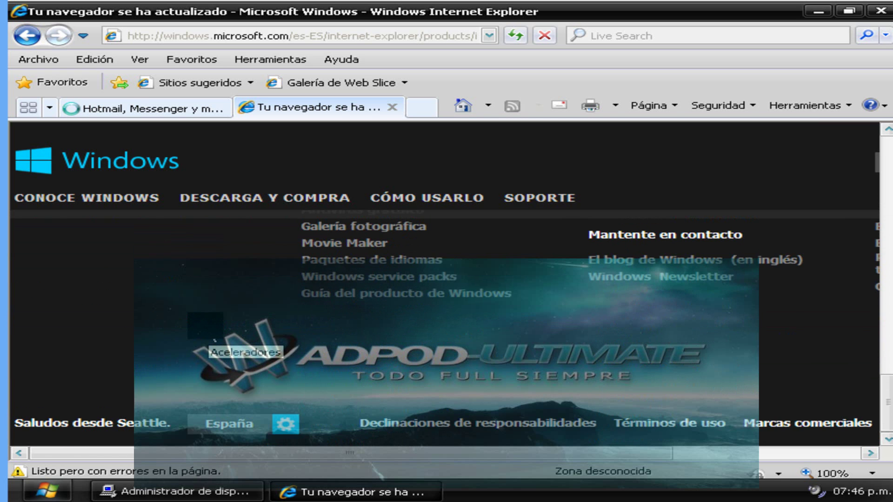
pyautogui.scroll(5, 214, 342)
pyautogui.scroll(15, 214, 341)
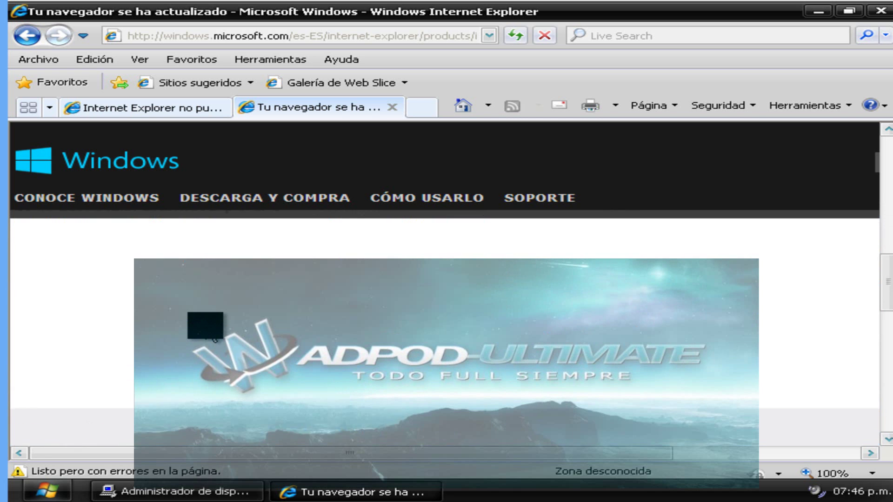
pyautogui.scroll(4, 217, 341)
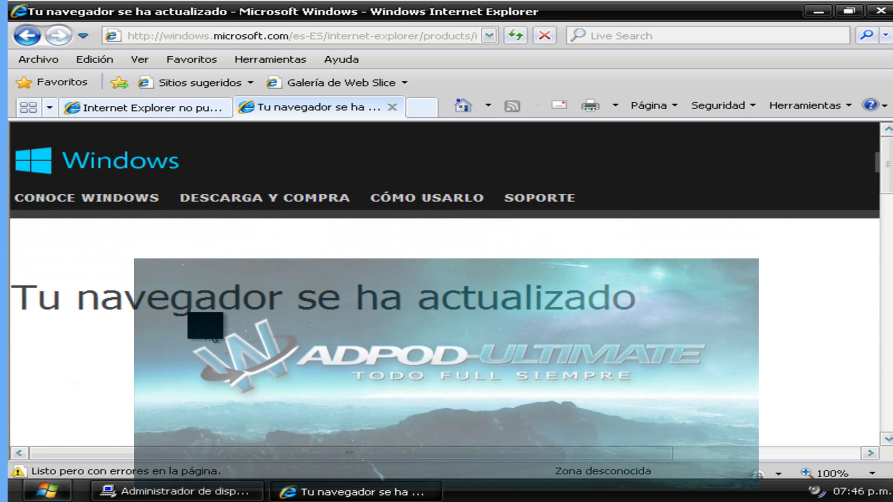
# Step: Close the browser-update page and reload the asteroid video page's address
pyautogui.click(392, 107)
pyautogui.click(193, 36)
pyautogui.press('Return')
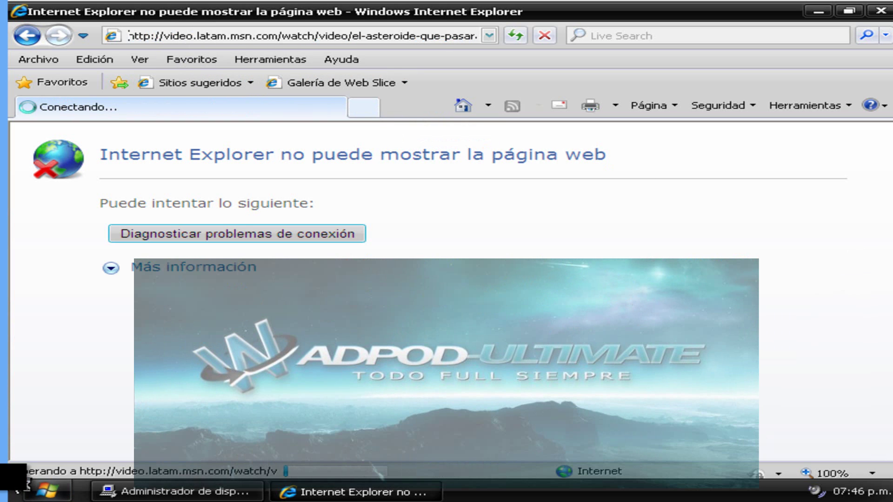
# Step: Open Panel de control, restore and slightly enlarge its window, and open Conexiones de red
pyautogui.click(47, 490)
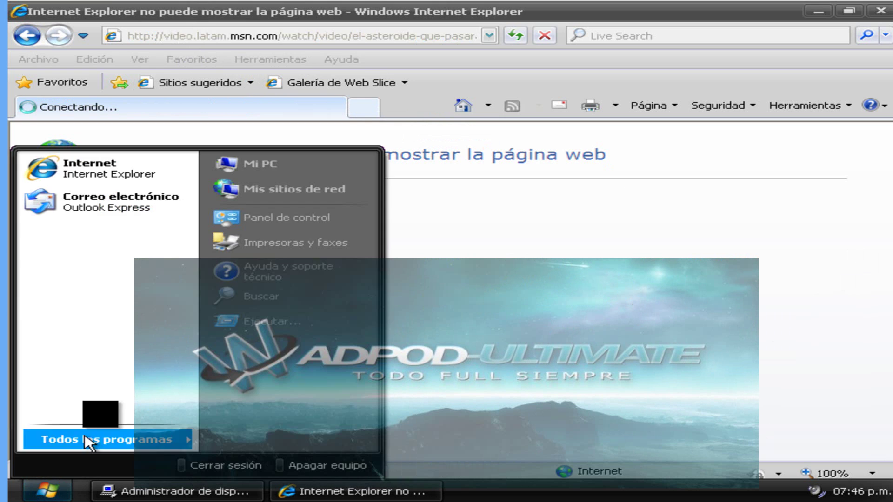
pyautogui.click(305, 224)
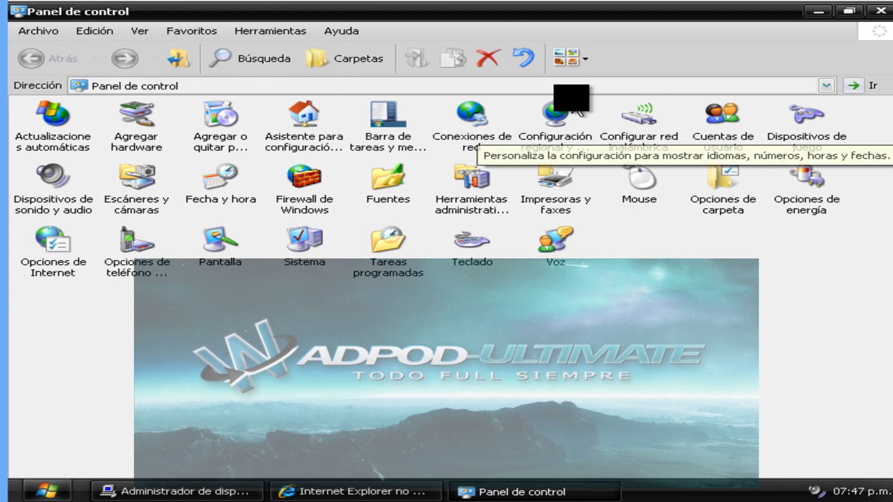
pyautogui.doubleClick(490, 18)
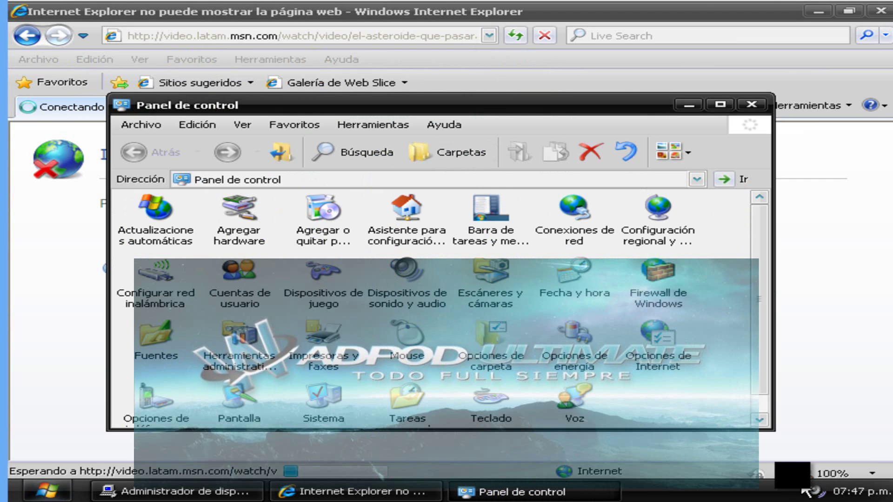
pyautogui.moveTo(773, 431); pyautogui.dragTo(800, 460)
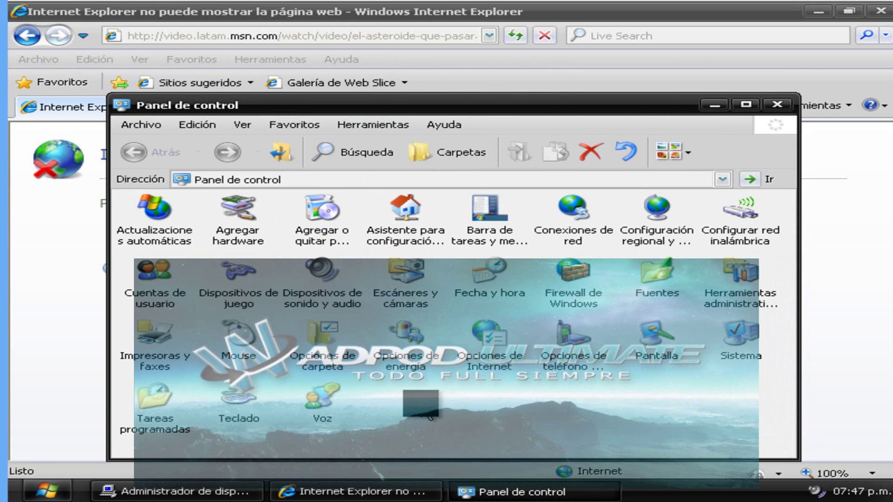
pyautogui.click(598, 225)
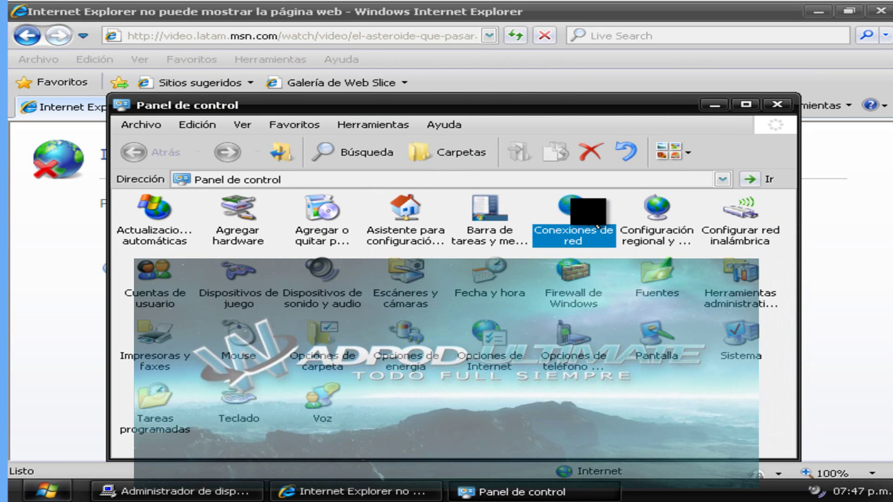
pyautogui.doubleClick(598, 226)
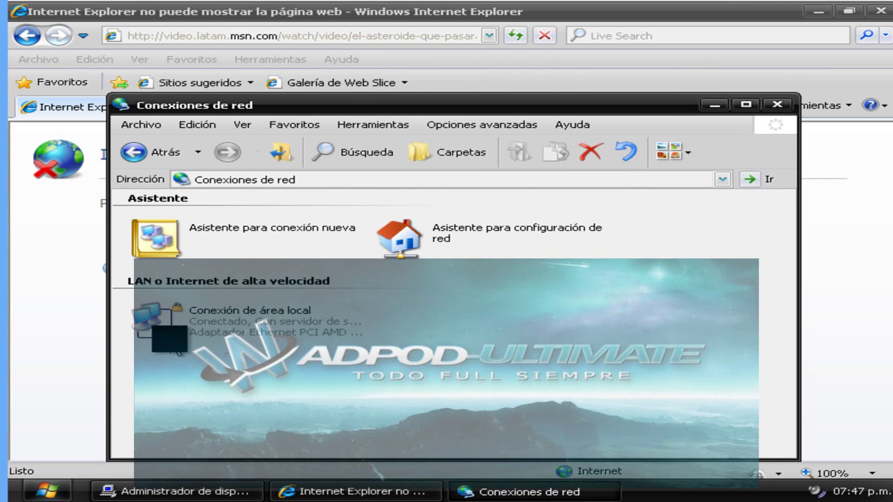
# Step: Enable the notification-area icon on connecting for the Conexión de área local and close Conexiones de red
pyautogui.rightClick(170, 337)
pyautogui.click(274, 471)
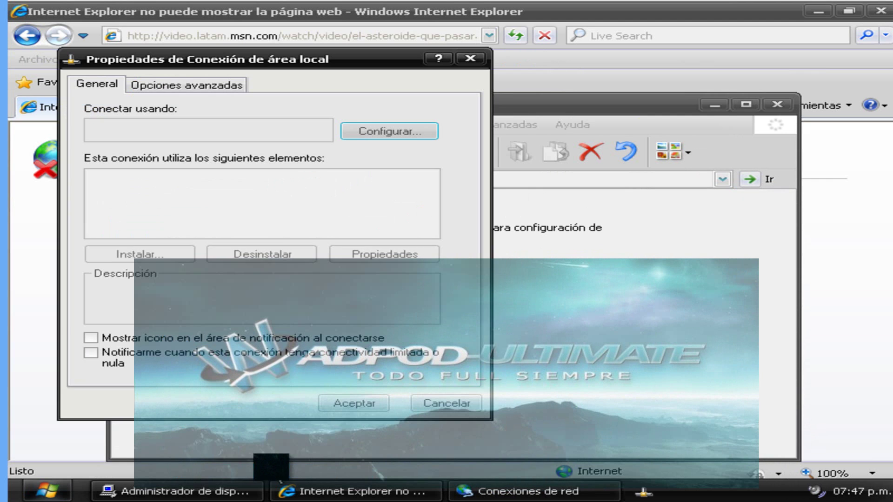
pyautogui.click(232, 338)
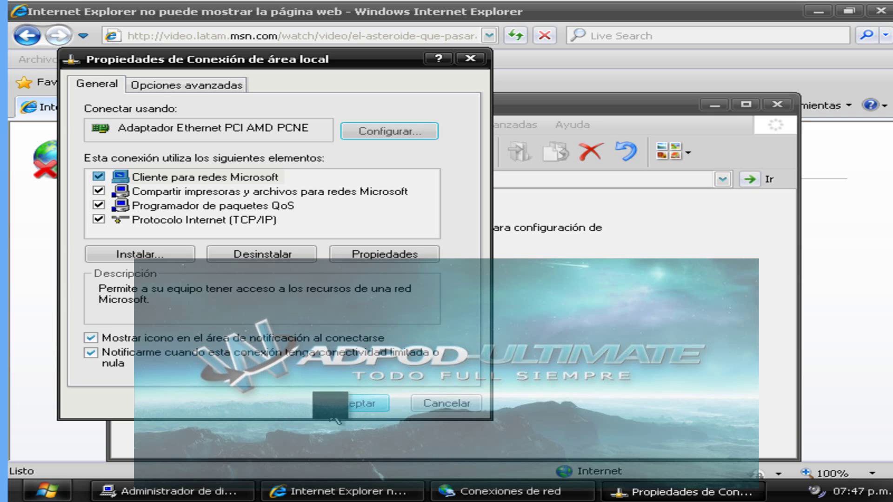
pyautogui.click(346, 403)
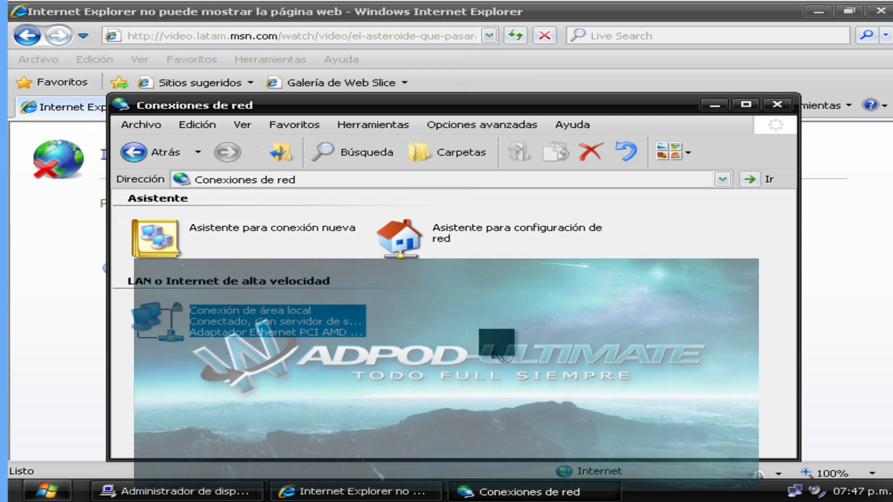
pyautogui.click(778, 104)
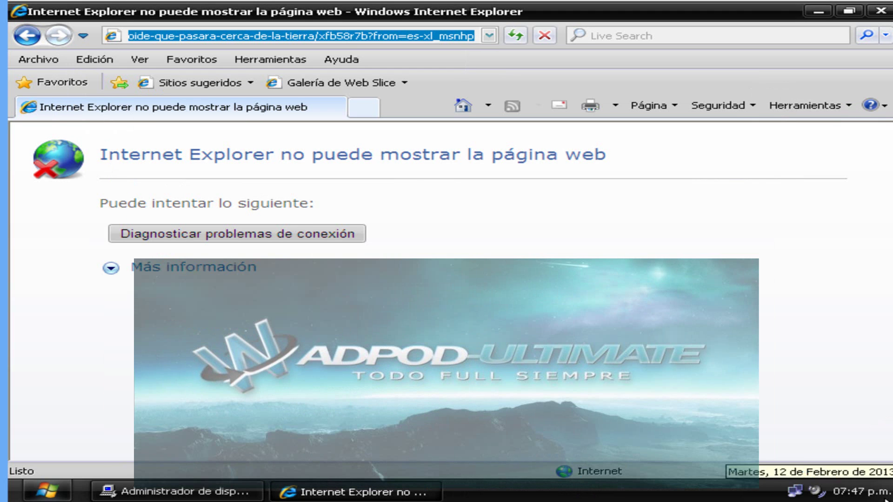
# Step: Examine the host computer's available Wi-Fi networks and close the network list
pyautogui.click(795, 490)
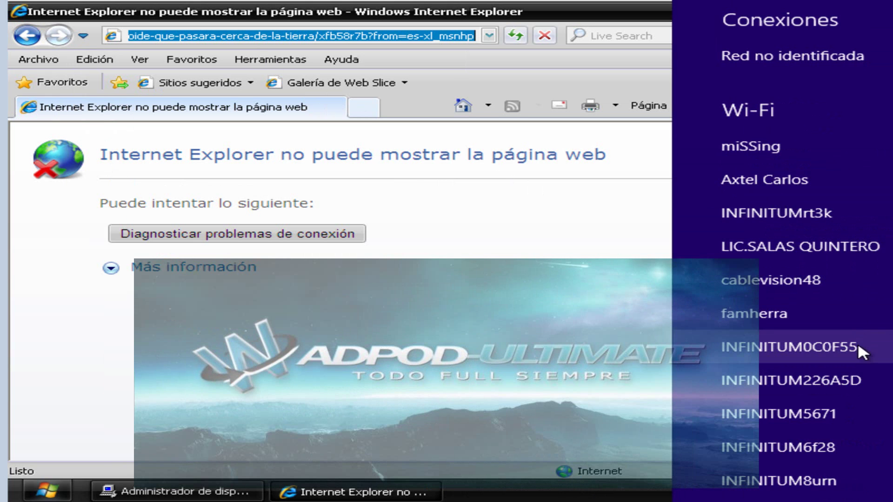
pyautogui.scroll(-5, 865, 354)
pyautogui.scroll(5, 864, 348)
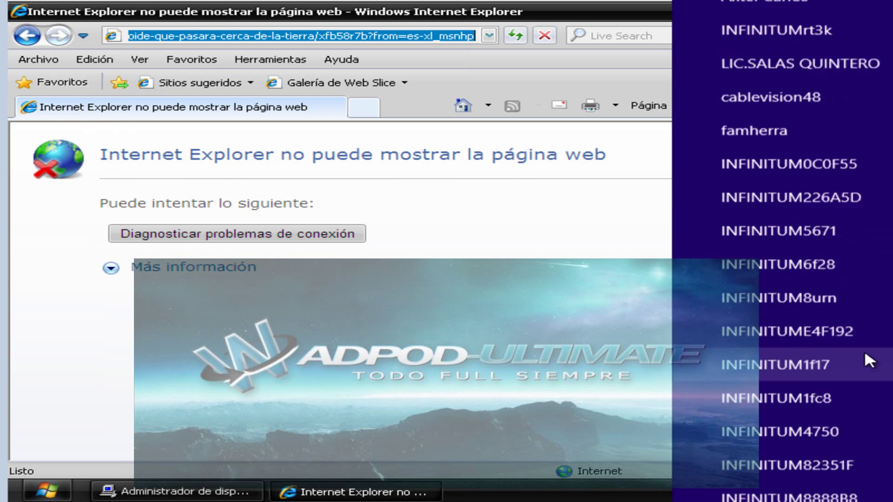
pyautogui.press('Escape')
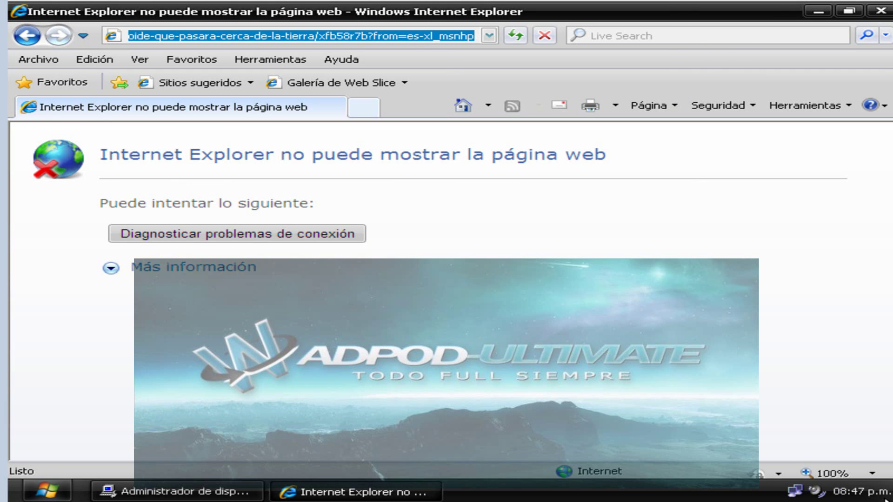
pyautogui.click(795, 490)
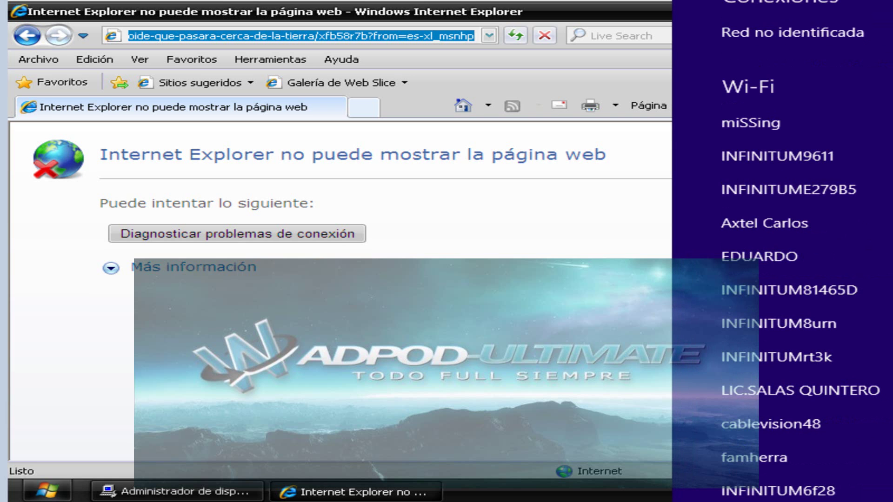
pyautogui.press('Escape')
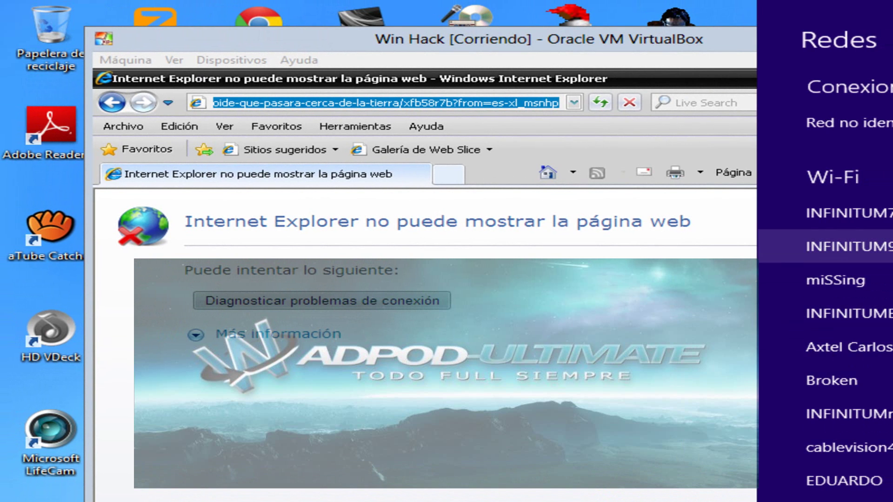
pyautogui.press('Escape')
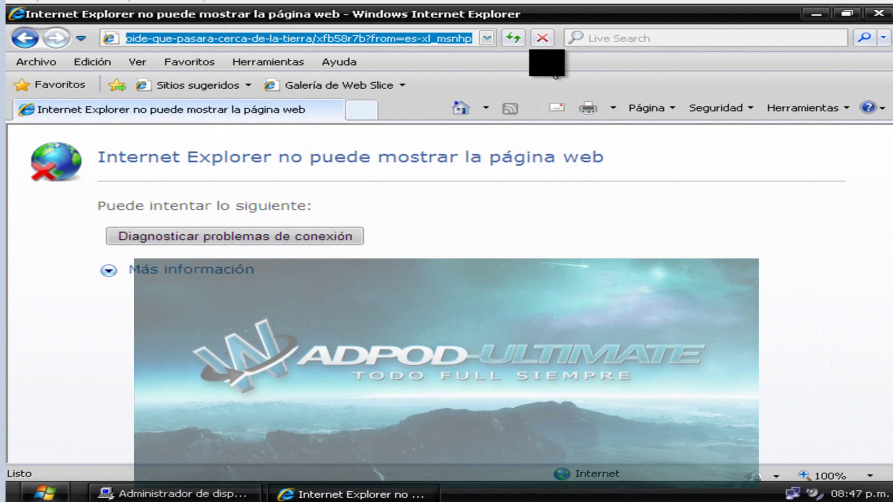
# Step: Retry loading the asteroid video page and open the local area connection's status
pyautogui.press('Return')
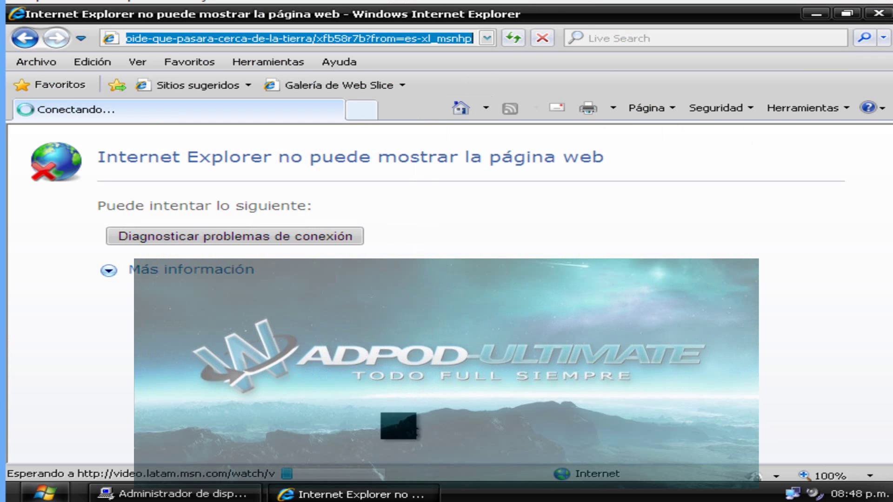
pyautogui.click(796, 492)
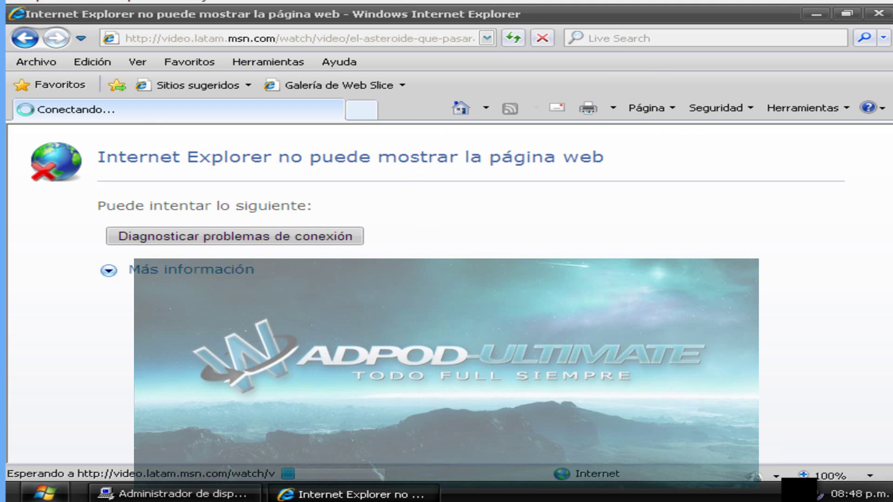